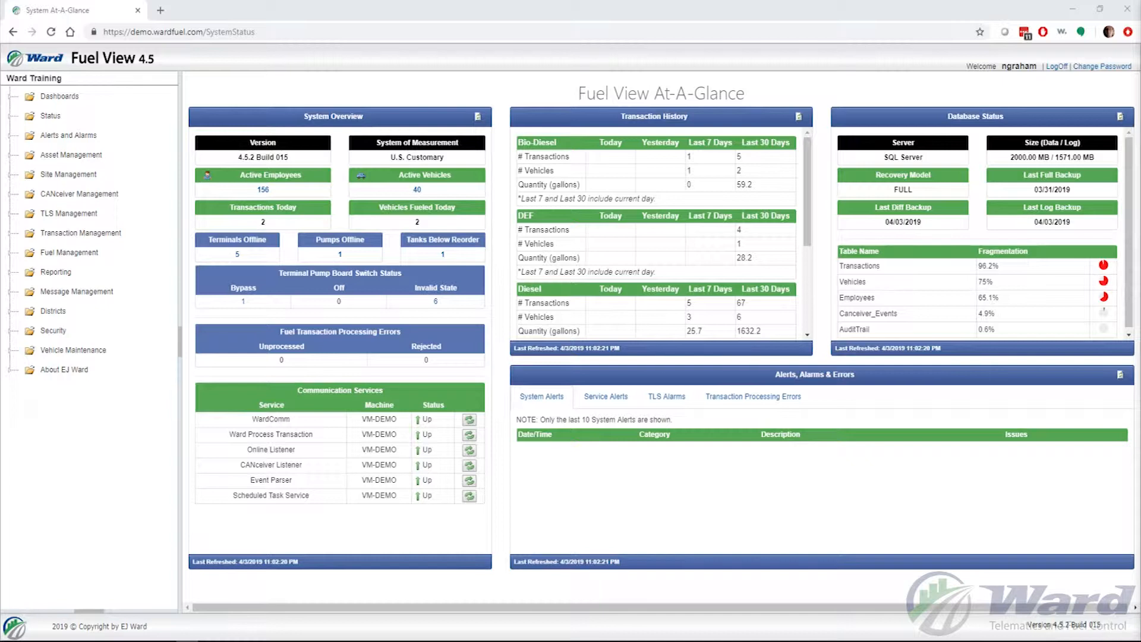
Create a new grid report from the Transactions data query and dismiss its query form without entering criteria
left_click(12, 273)
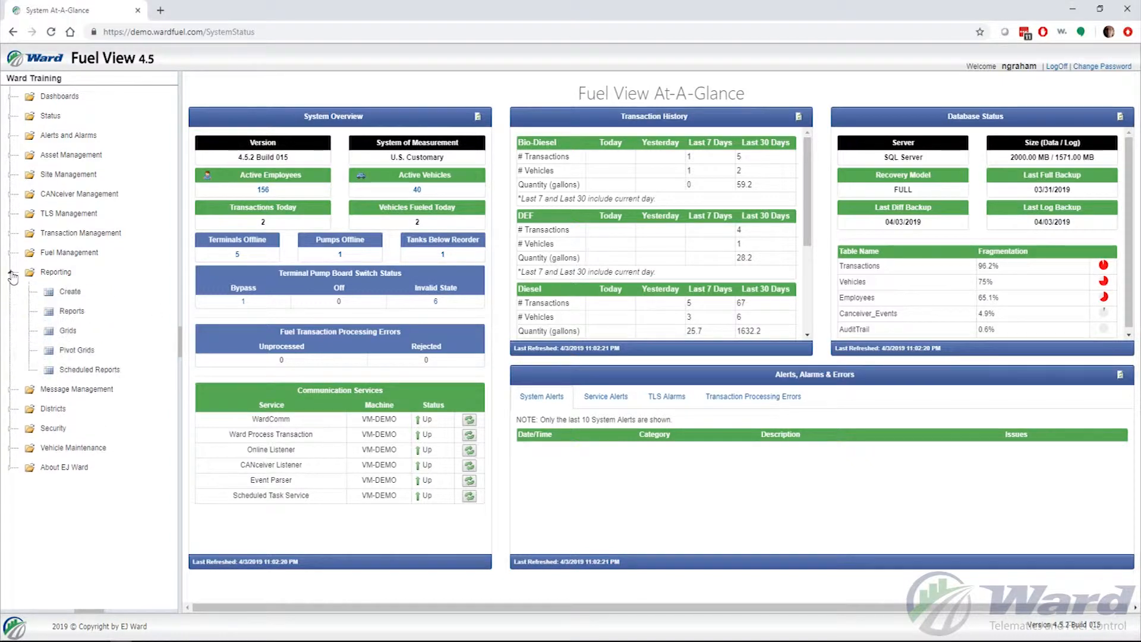
left_click(71, 293)
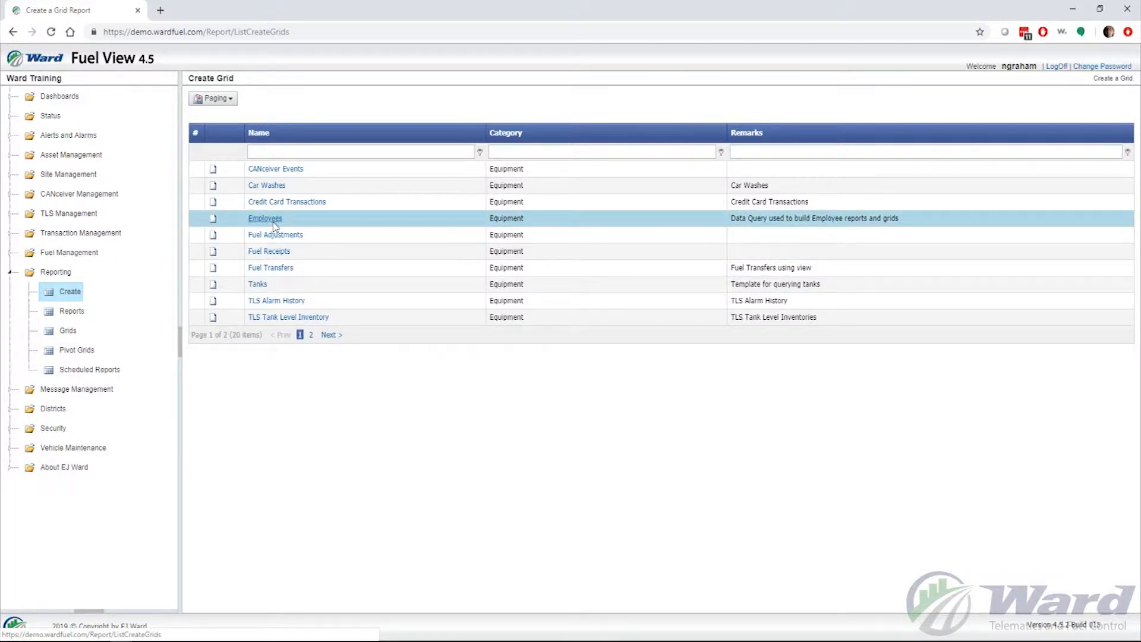
left_click(311, 334)
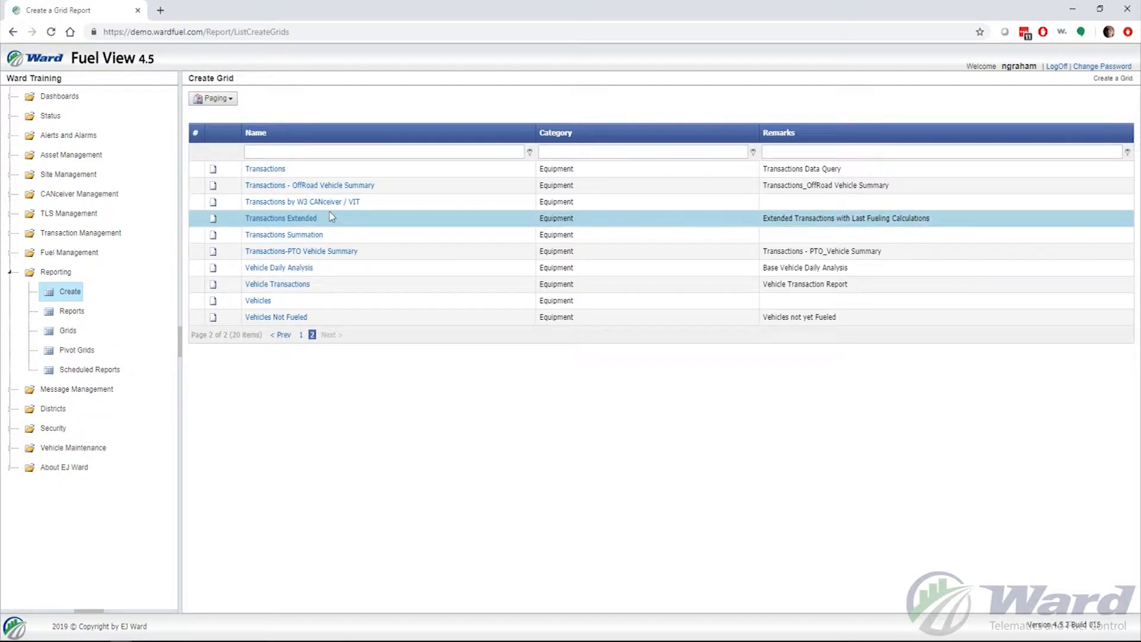
left_click(277, 172)
left_click_drag(336, 20, 644, 51)
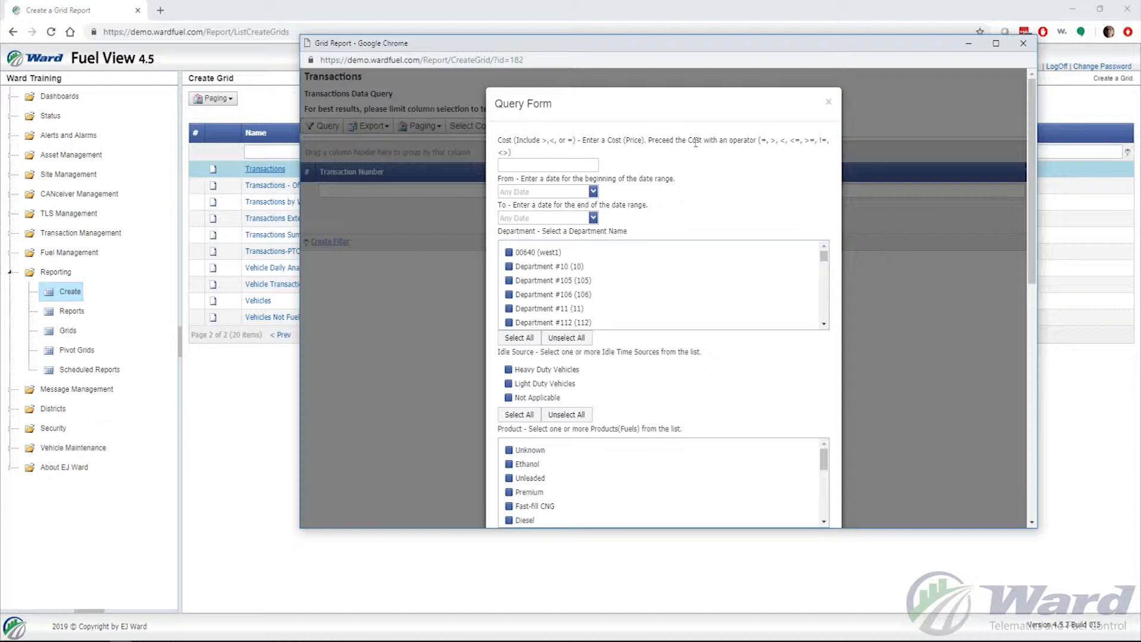
left_click(828, 103)
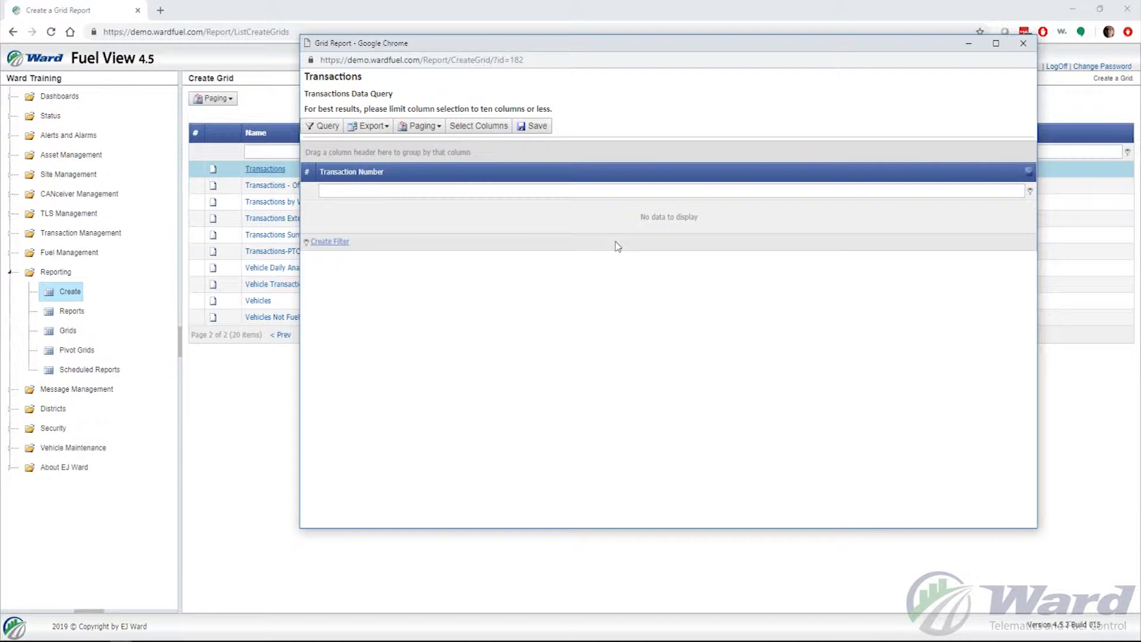
Open the report's column selection and add the Date/Time column before Transaction Number
left_click(473, 127)
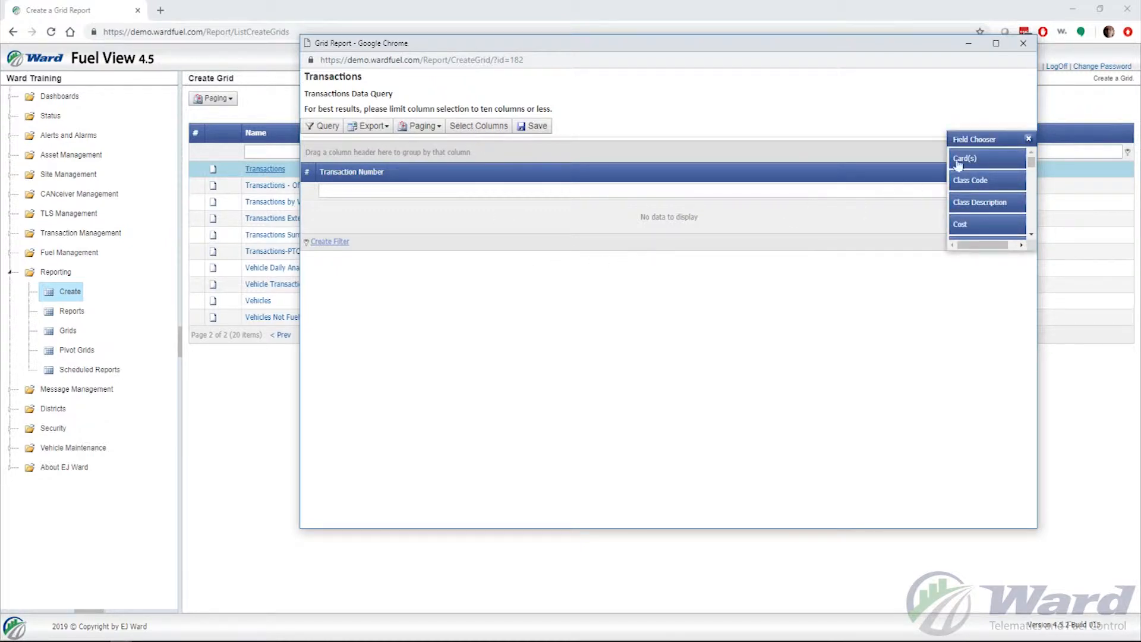
left_click_drag(993, 137, 728, 287)
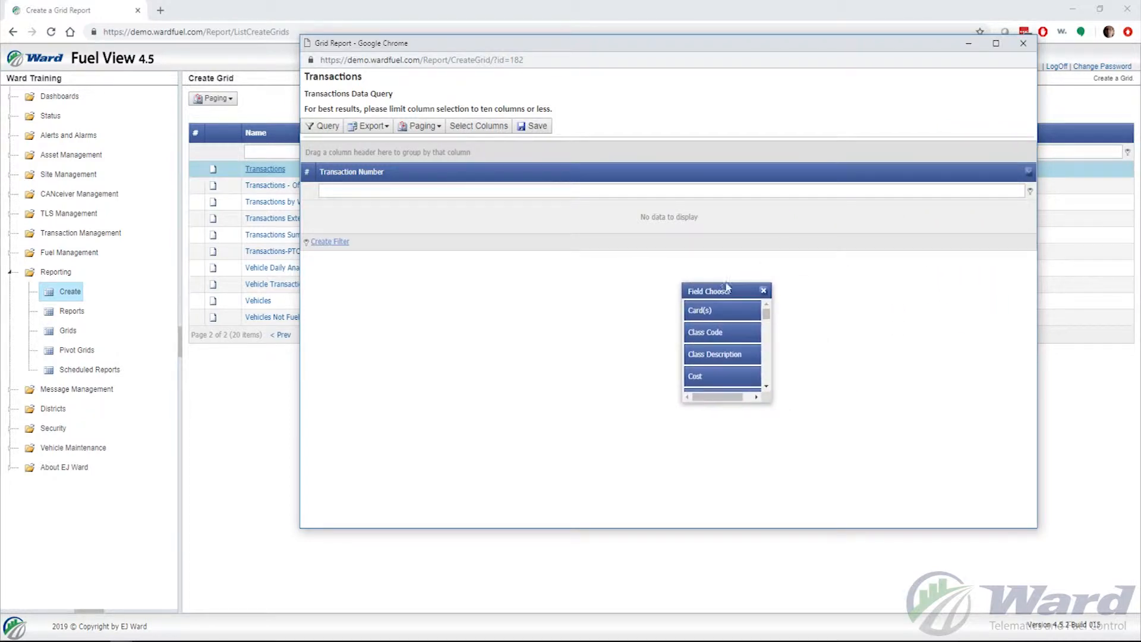
scroll(731, 338, "down", 3)
left_click_drag(714, 363, 337, 186)
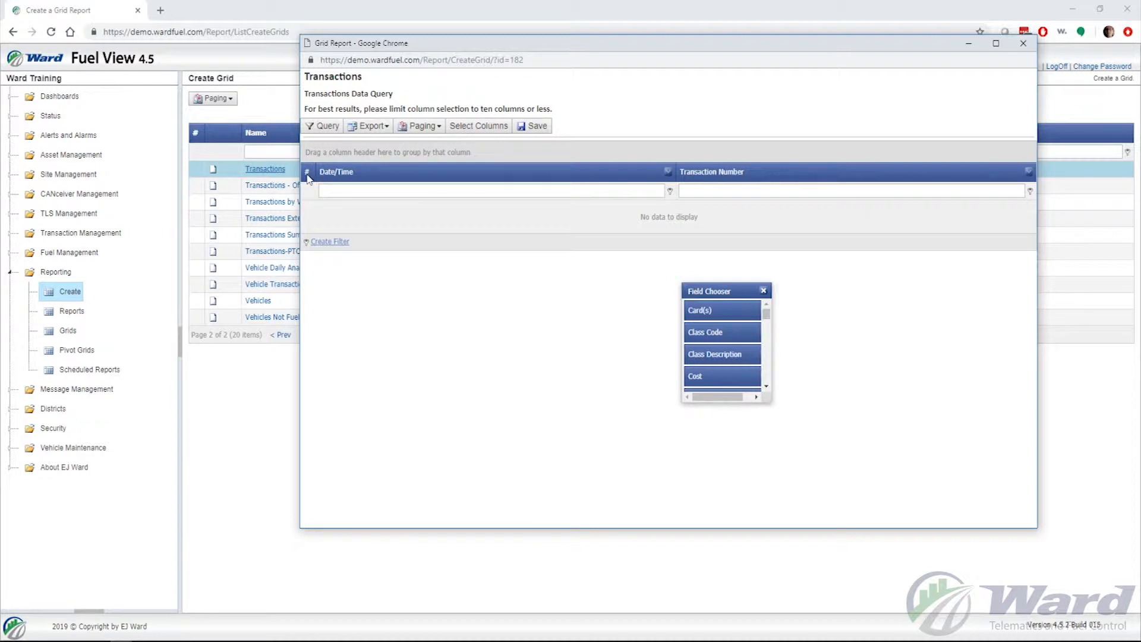
Add Cost as the last column of the grid and Department just before it
left_click_drag(725, 289, 574, 250)
scroll(624, 312, "down", 2)
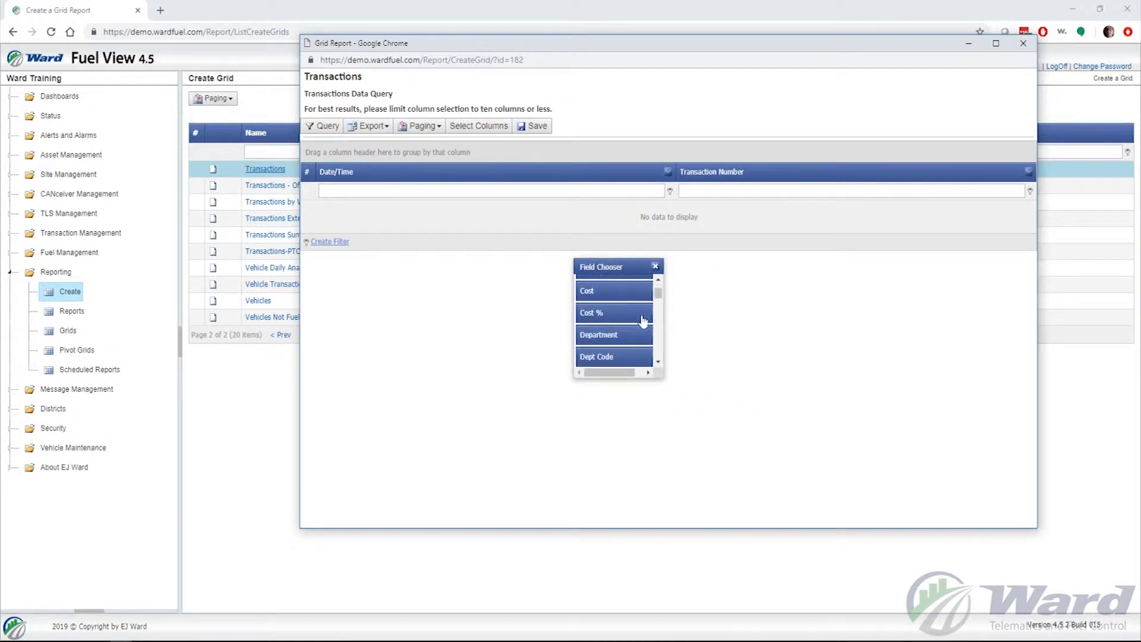
left_click_drag(614, 298, 1016, 182)
scroll(624, 324, "down", 2)
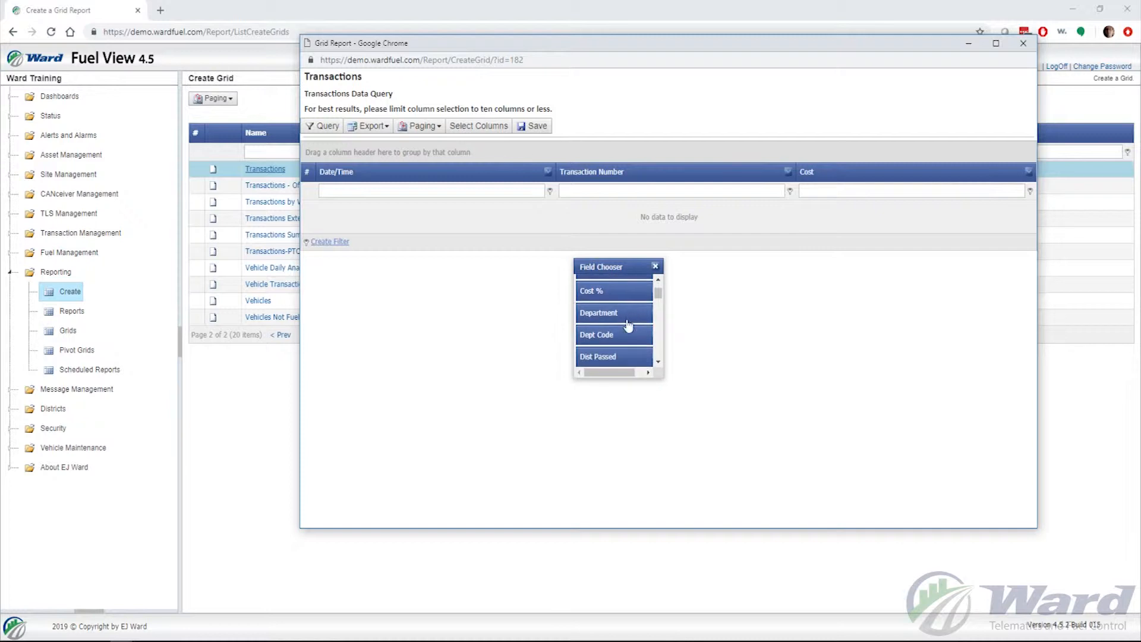
left_click_drag(619, 317, 787, 183)
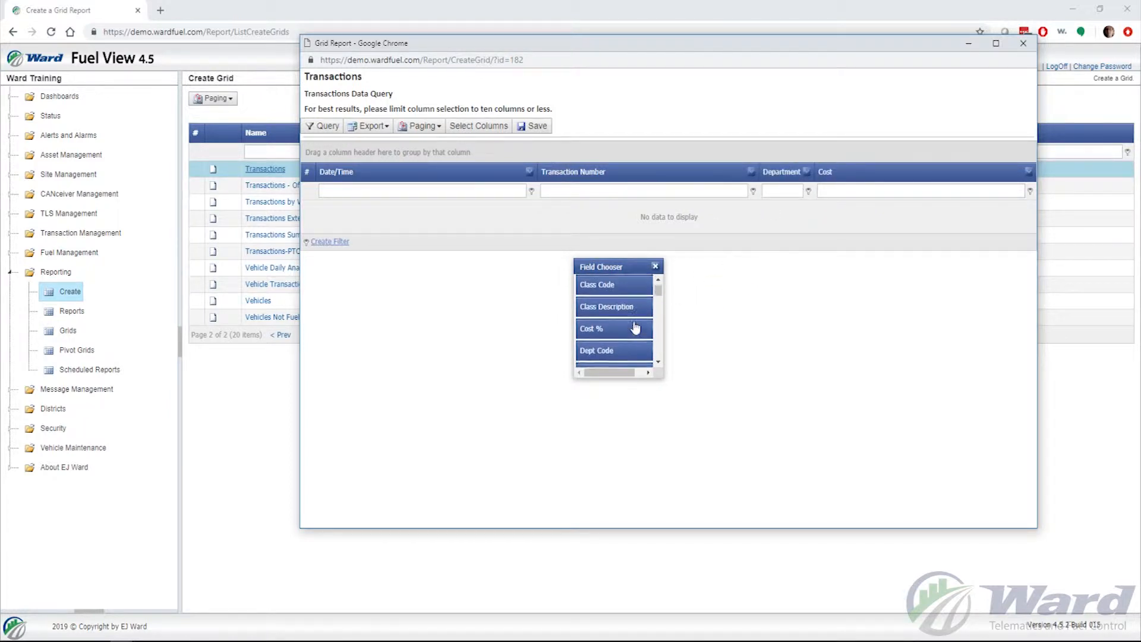
Add the Vehicle and Card(s) columns, in that order, between Transaction Number and Department
scroll(634, 326, "down", 5)
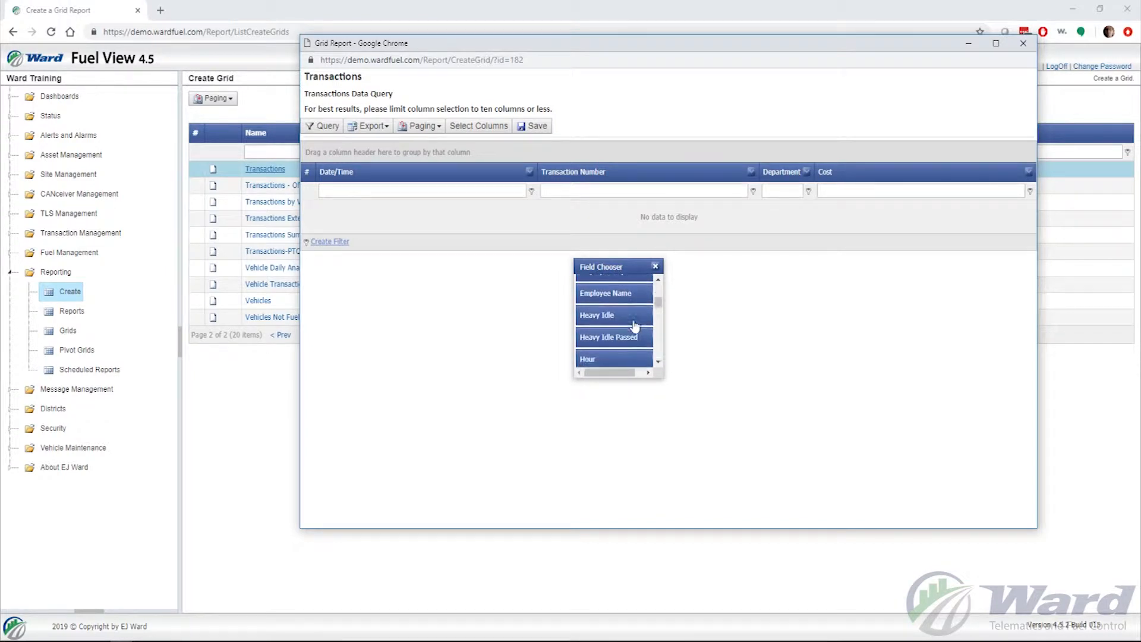
scroll(635, 325, "down", 8)
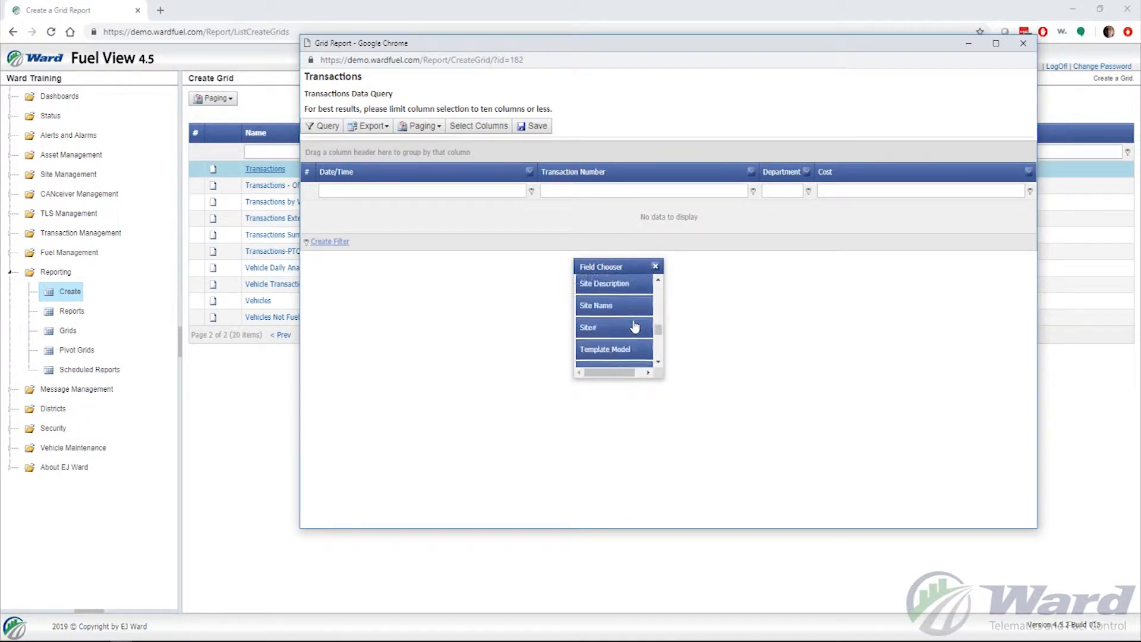
scroll(634, 325, "down", 6)
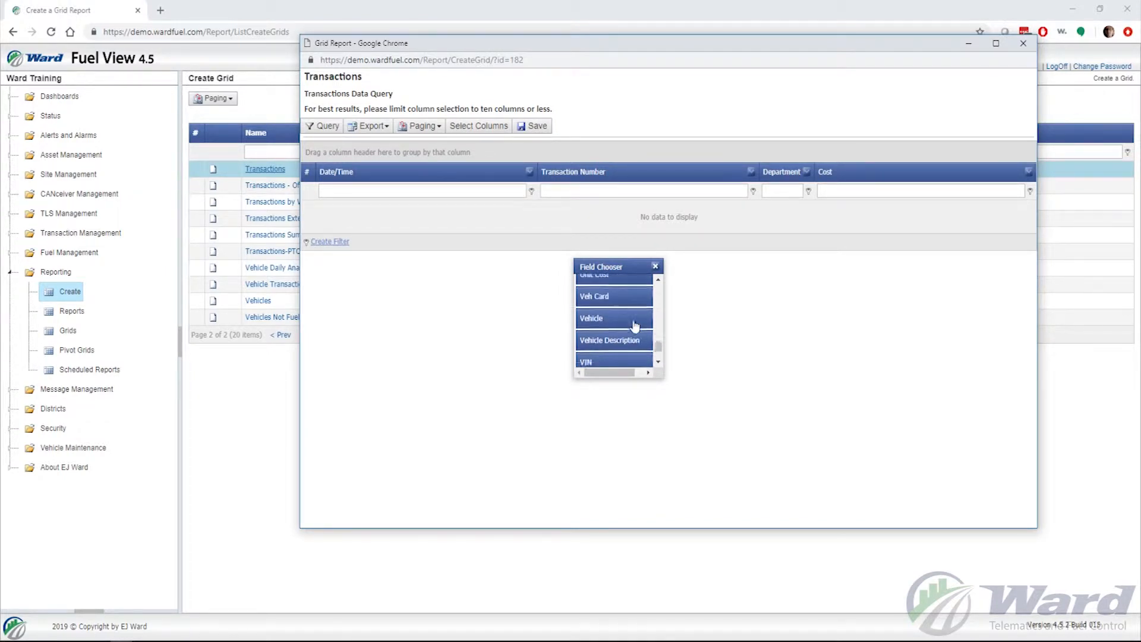
left_click_drag(607, 312, 793, 177)
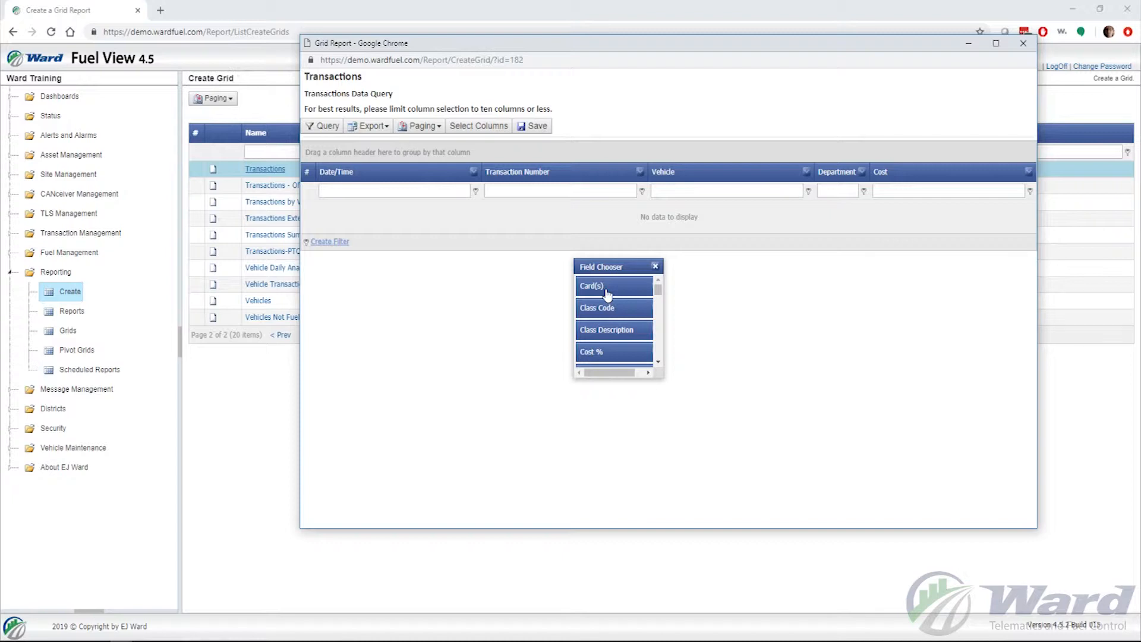
left_click_drag(606, 295, 799, 177)
Add the Odometer column between Vehicle and Card(s)
scroll(630, 315, "down", 3)
scroll(631, 316, "down", 3)
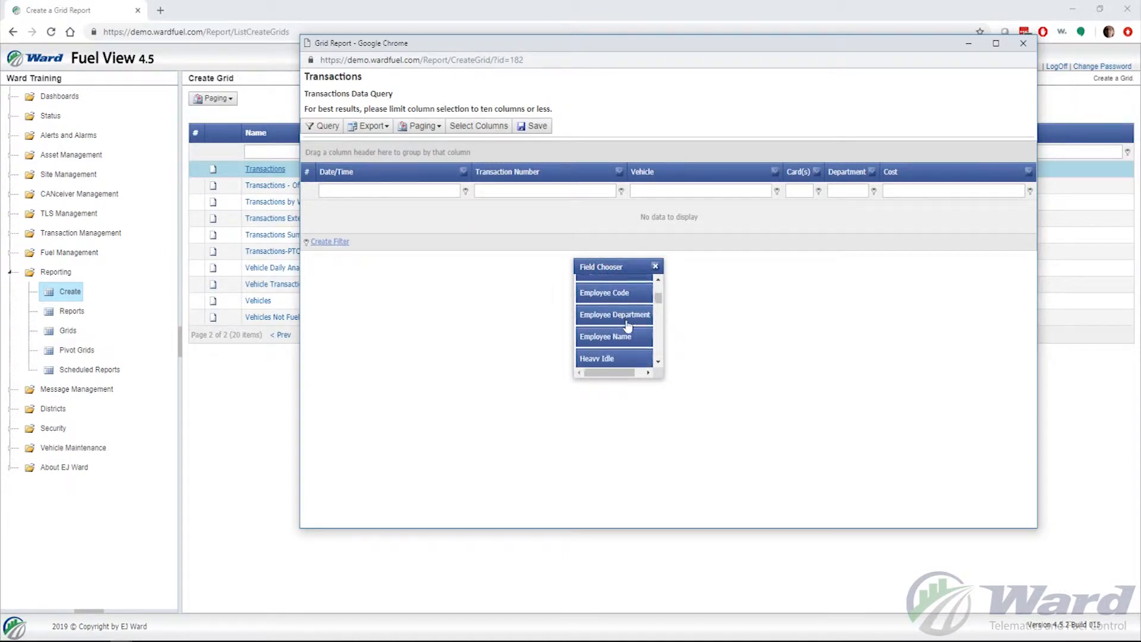
scroll(634, 320, "down", 5)
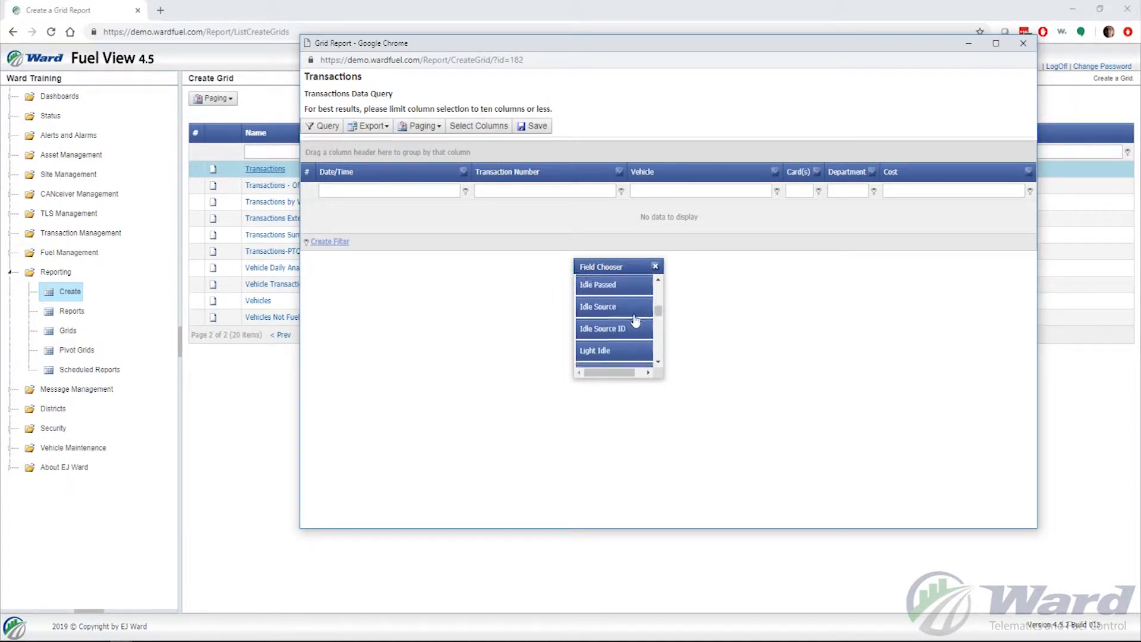
scroll(634, 321, "down", 2)
scroll(601, 321, "up", 2)
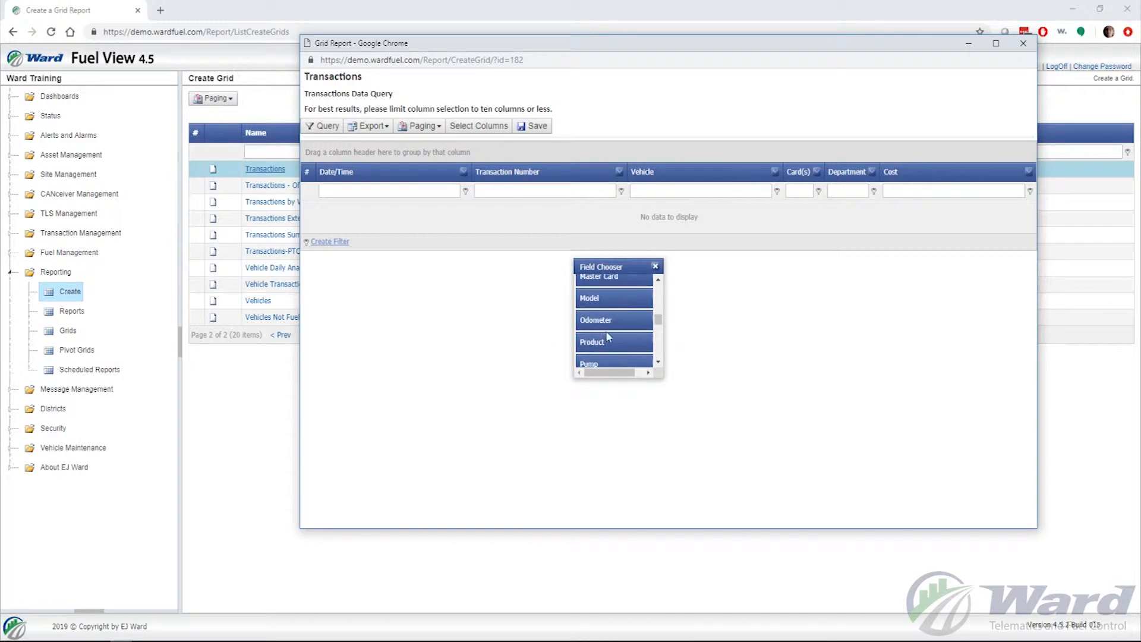
left_click_drag(600, 321, 785, 184)
Add the Product column between Department and Cost
scroll(627, 327, "down", 5)
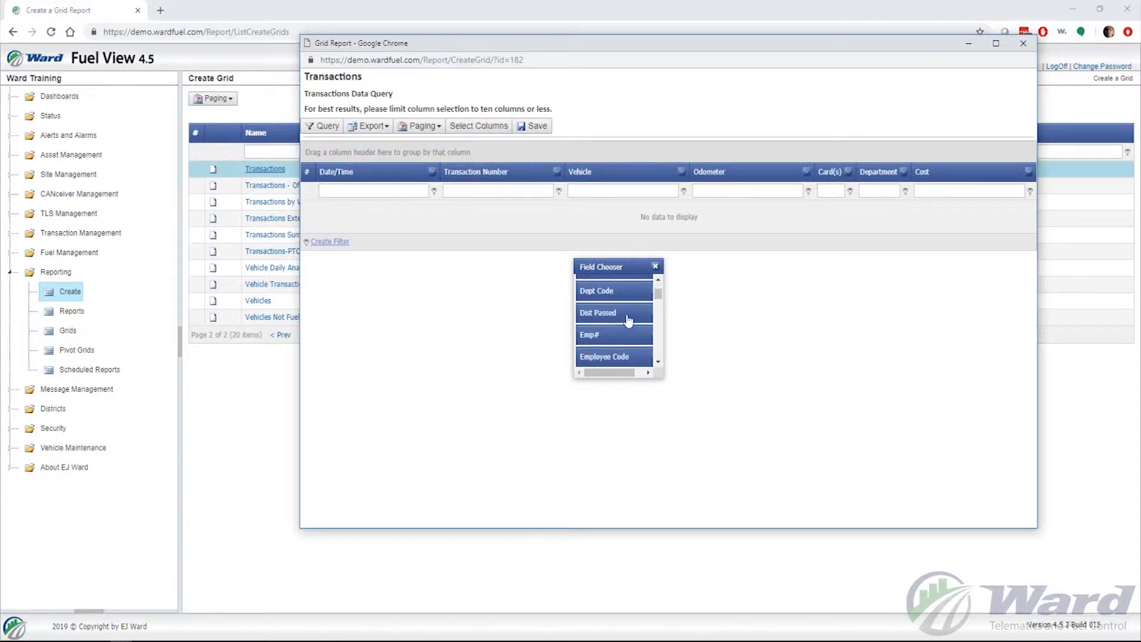
scroll(635, 316, "down", 5)
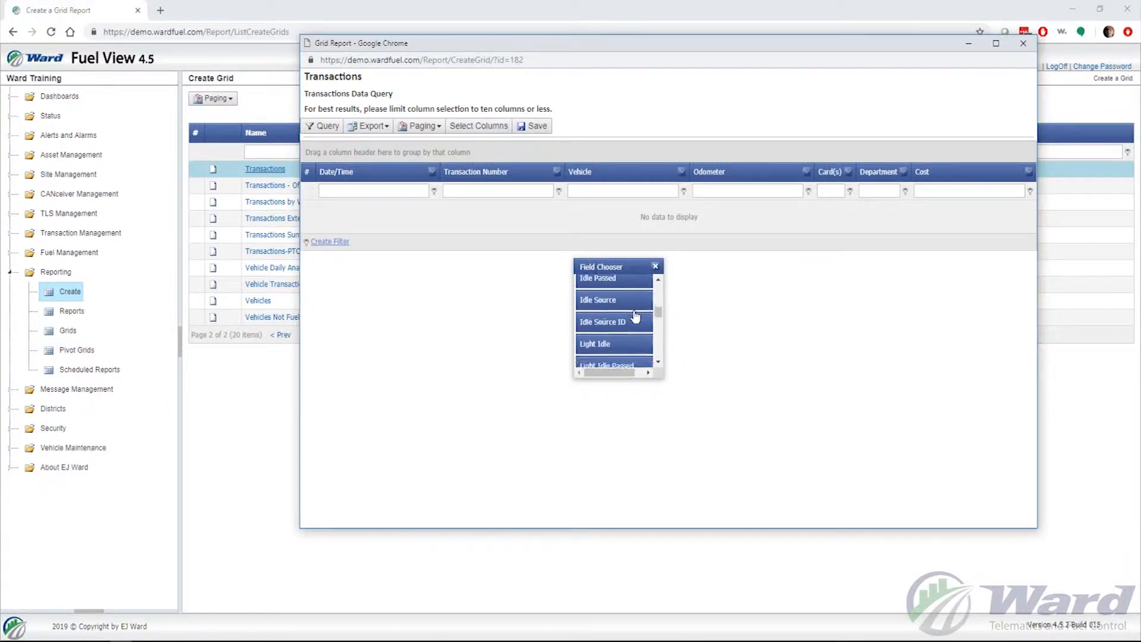
scroll(630, 318, "down", 2)
scroll(624, 320, "up", 2)
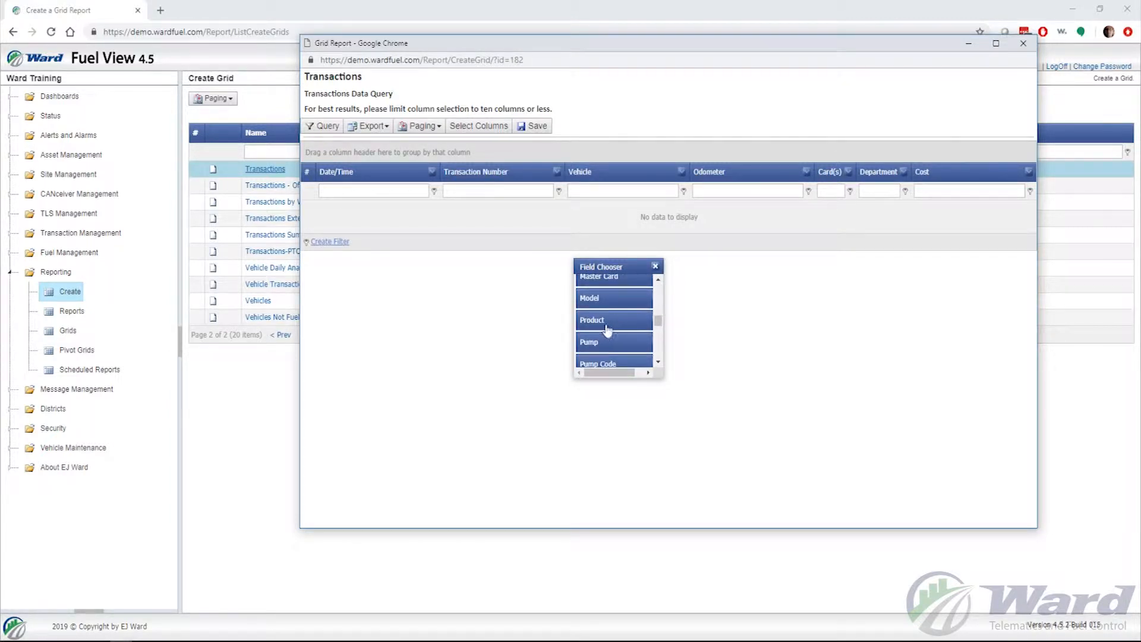
left_click_drag(604, 324, 923, 183)
Add the Volume column between Product and Cost
scroll(635, 323, "down", 1)
scroll(636, 322, "down", 8)
scroll(637, 321, "down", 10)
scroll(637, 319, "down", 8)
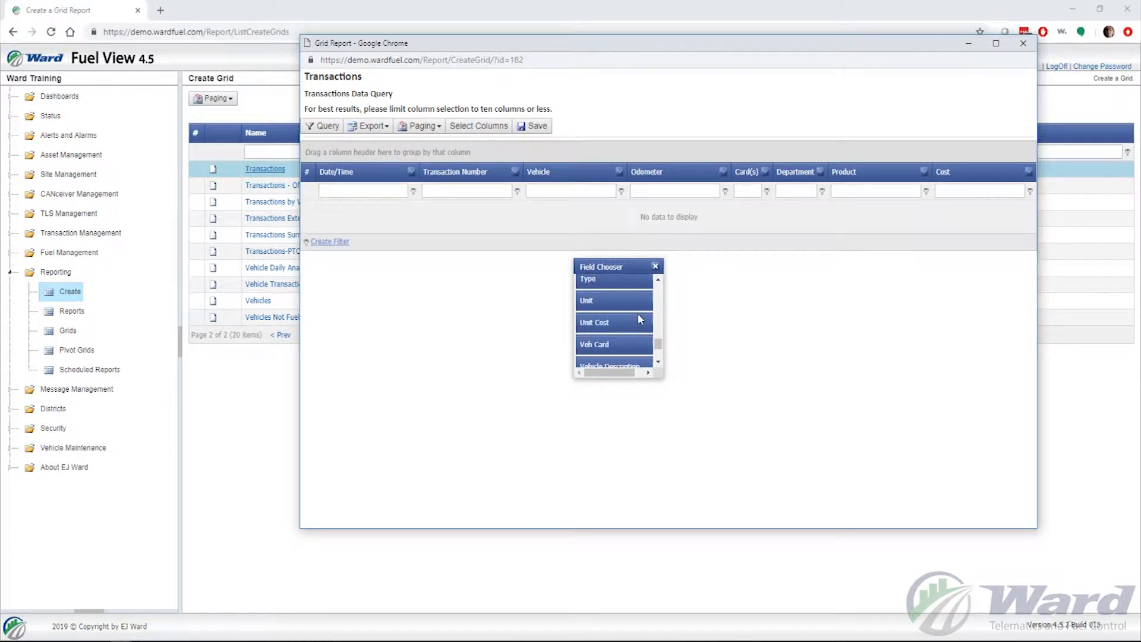
scroll(639, 322, "down", 5)
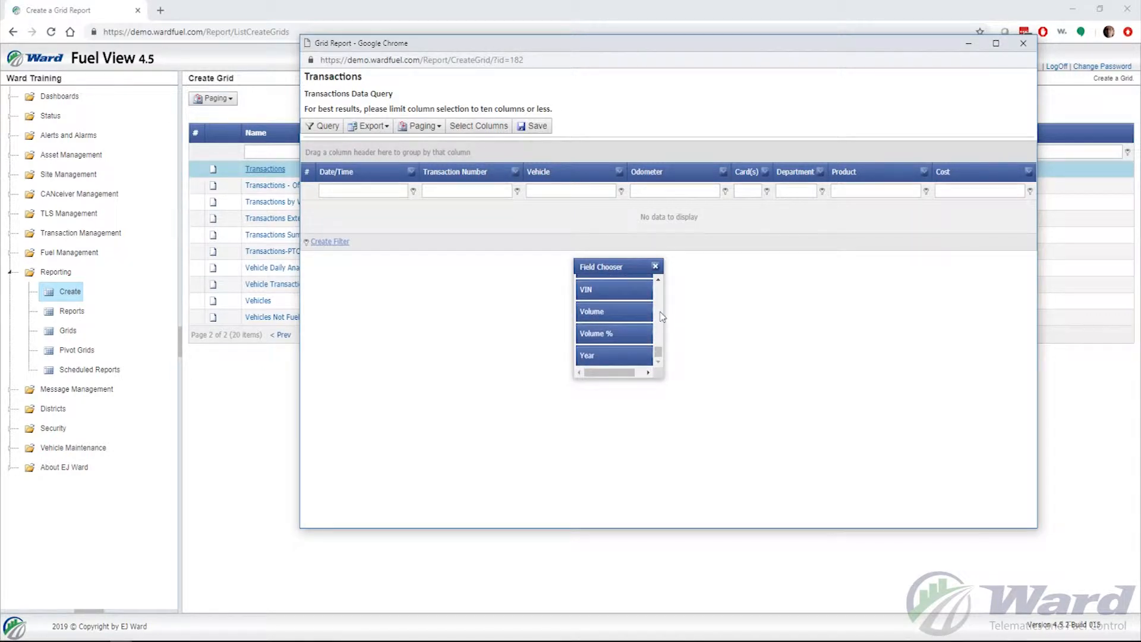
left_click_drag(592, 313, 905, 181)
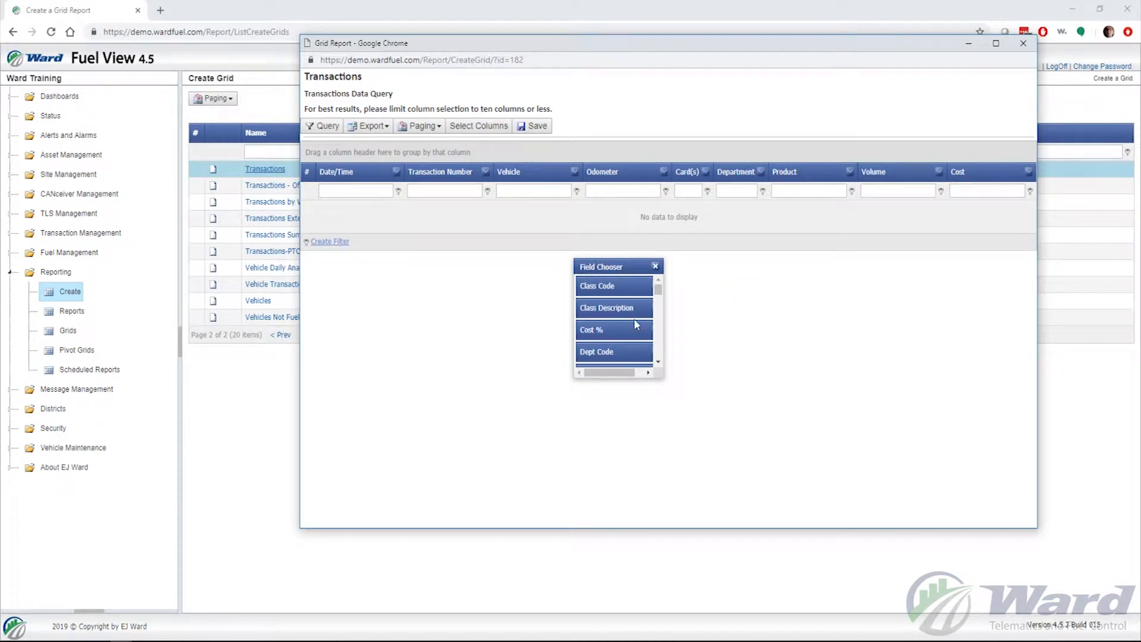
Group the grid by the Site Name field and close the field chooser
scroll(635, 324, "down", 5)
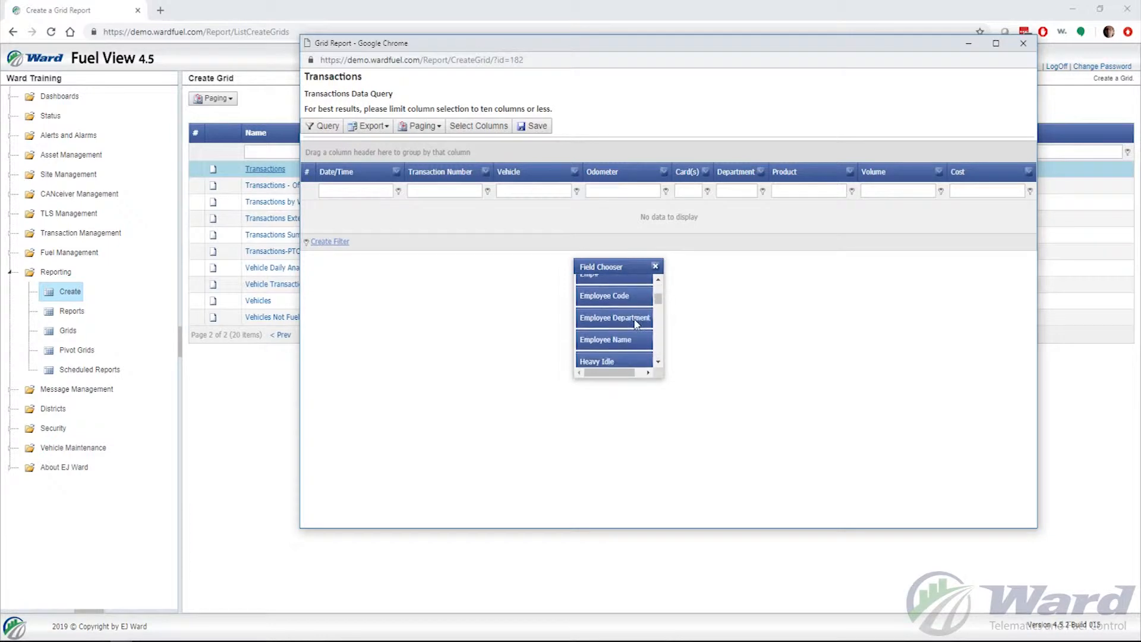
scroll(635, 325, "down", 5)
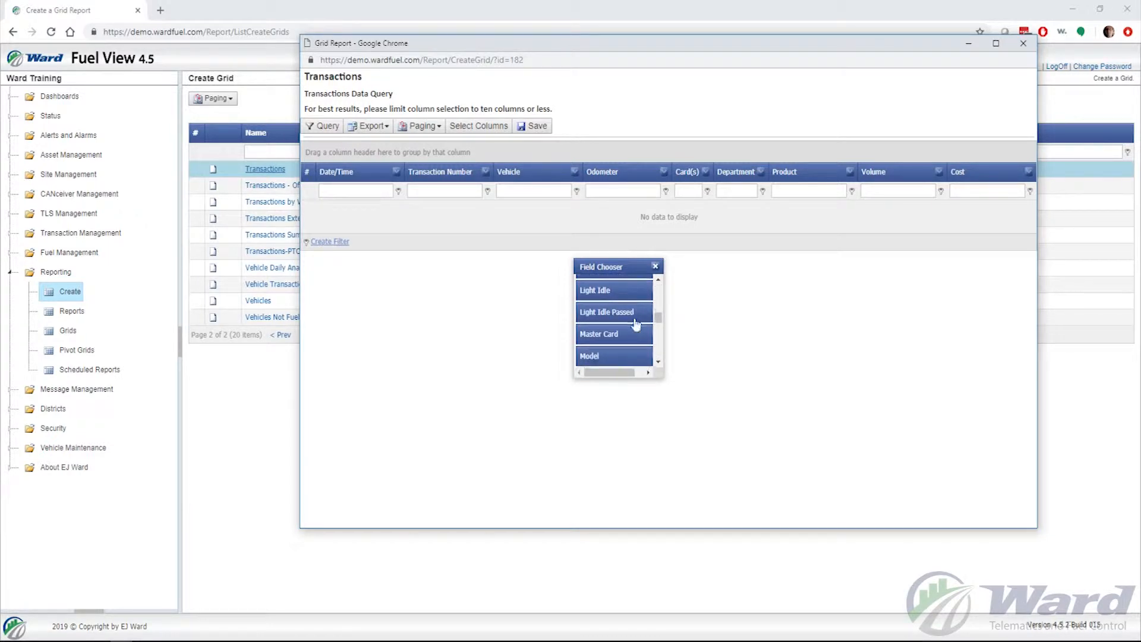
scroll(630, 342, "down", 1)
left_click_drag(610, 288, 451, 152)
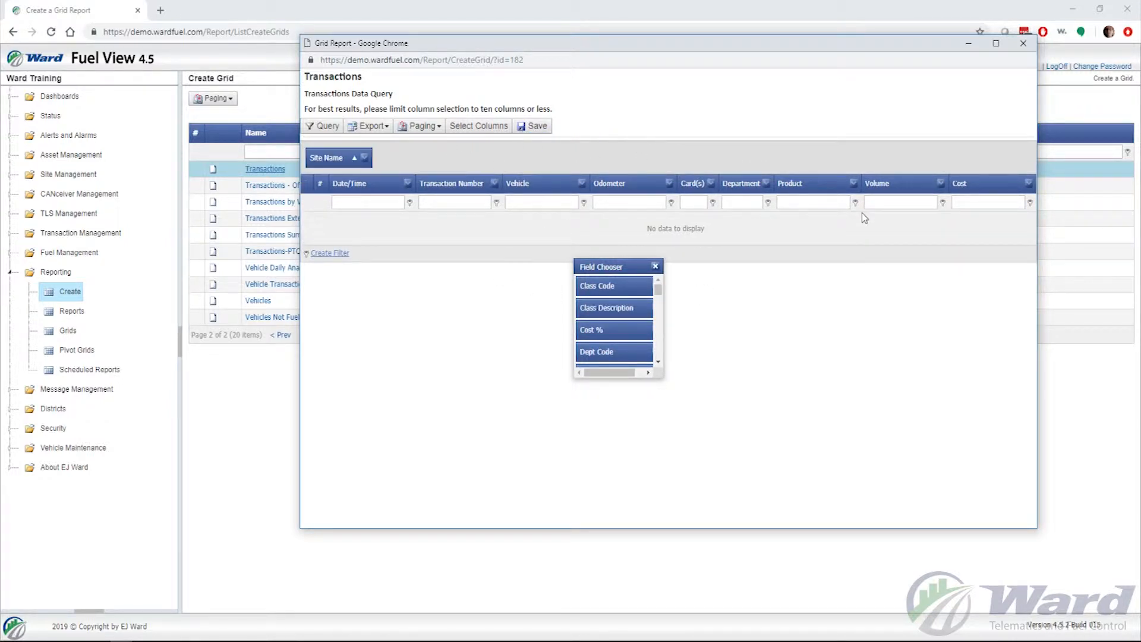
left_click(656, 267)
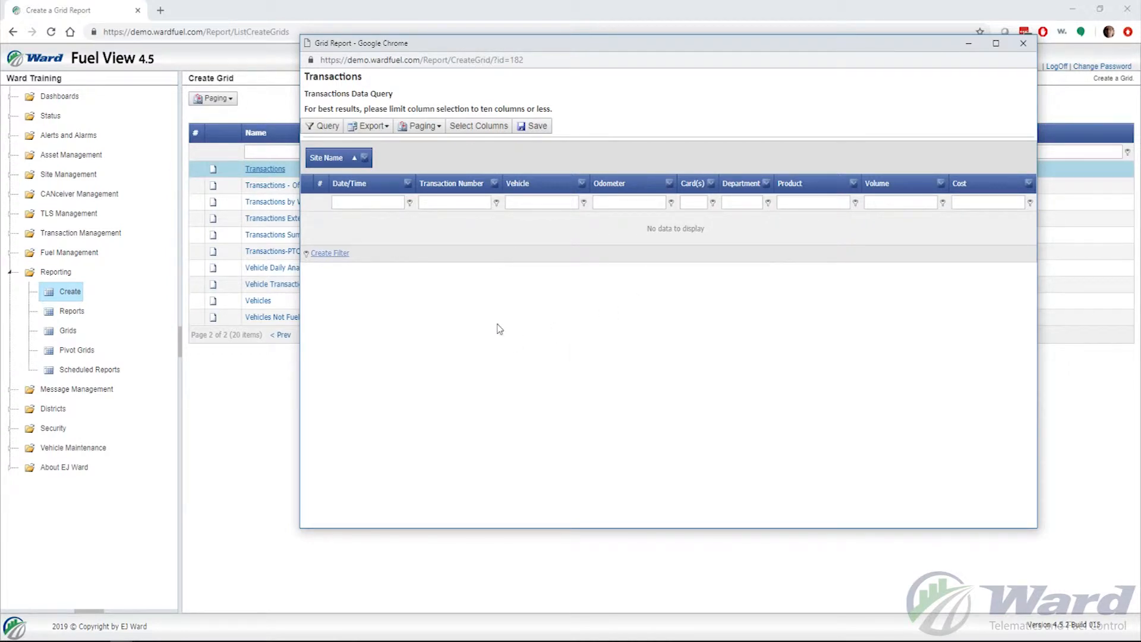
Set the query's From date to 02/01/2019 12:00 AM
left_click(324, 127)
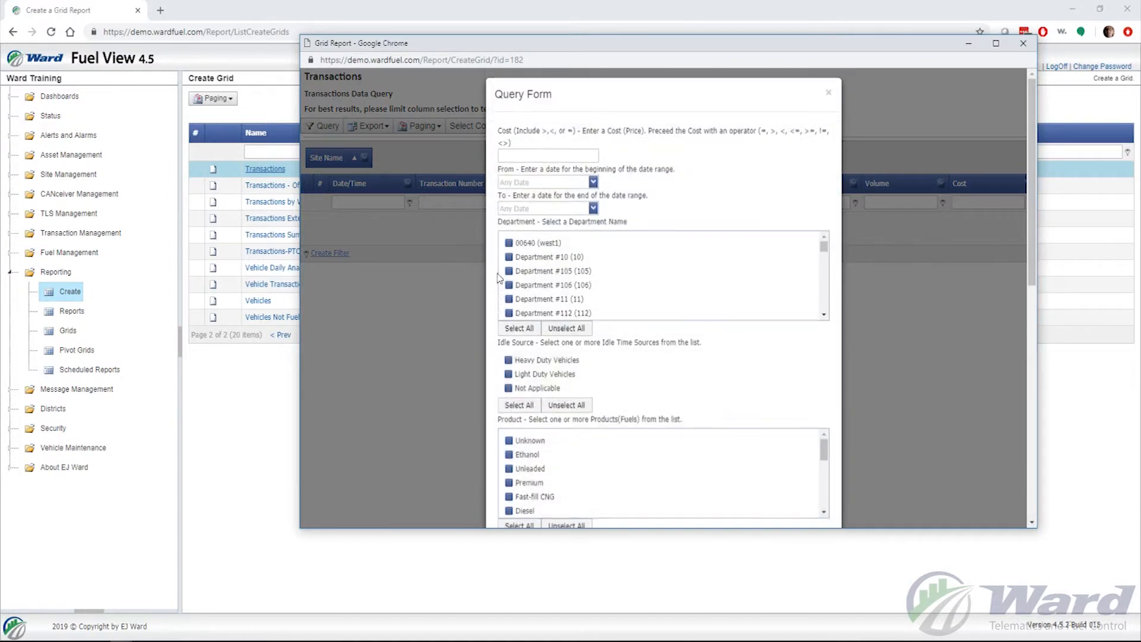
left_click(594, 195)
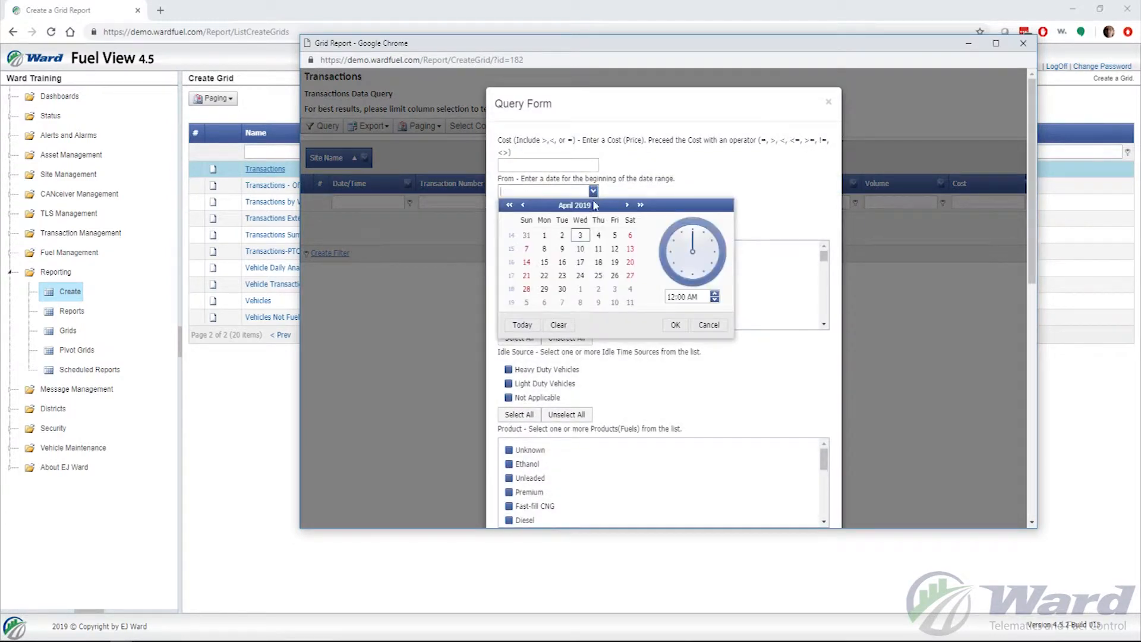
left_click(523, 206)
left_click(522, 207)
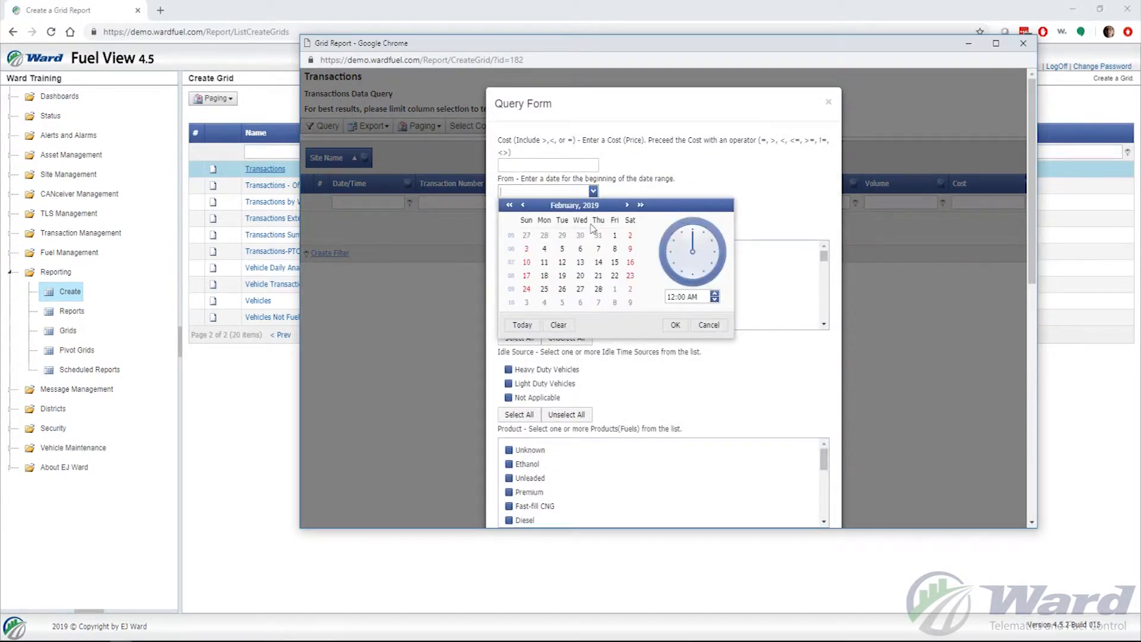
left_click(614, 236)
left_click(676, 326)
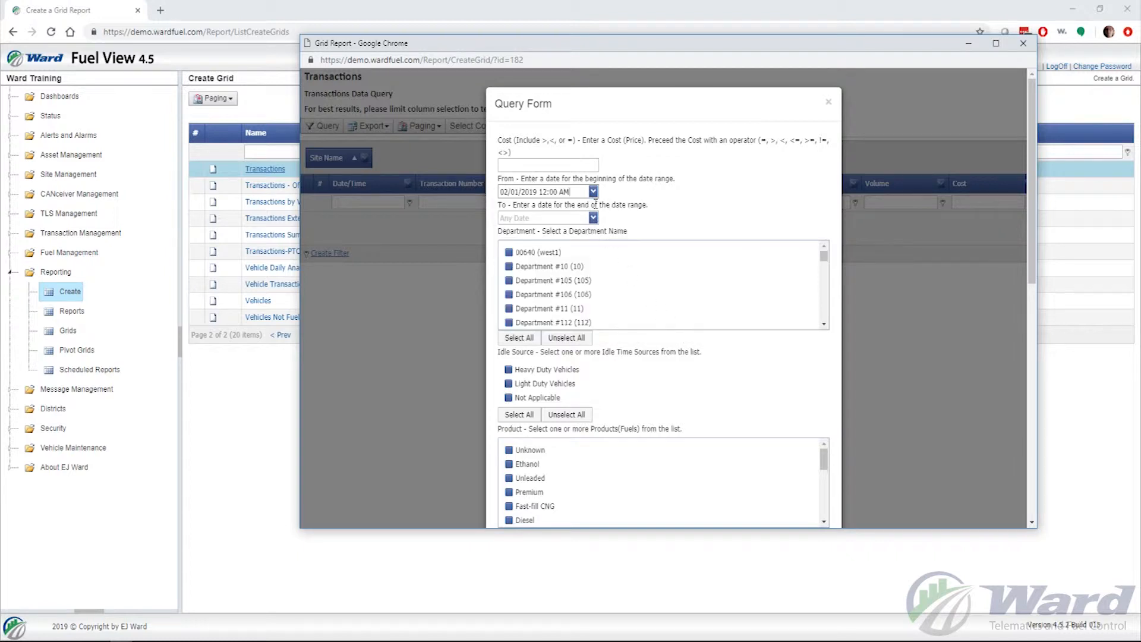
Set the query's To date to today, April 3, 2019, at 12:00 AM and refresh the grid with these criteria
left_click(593, 218)
left_click(522, 351)
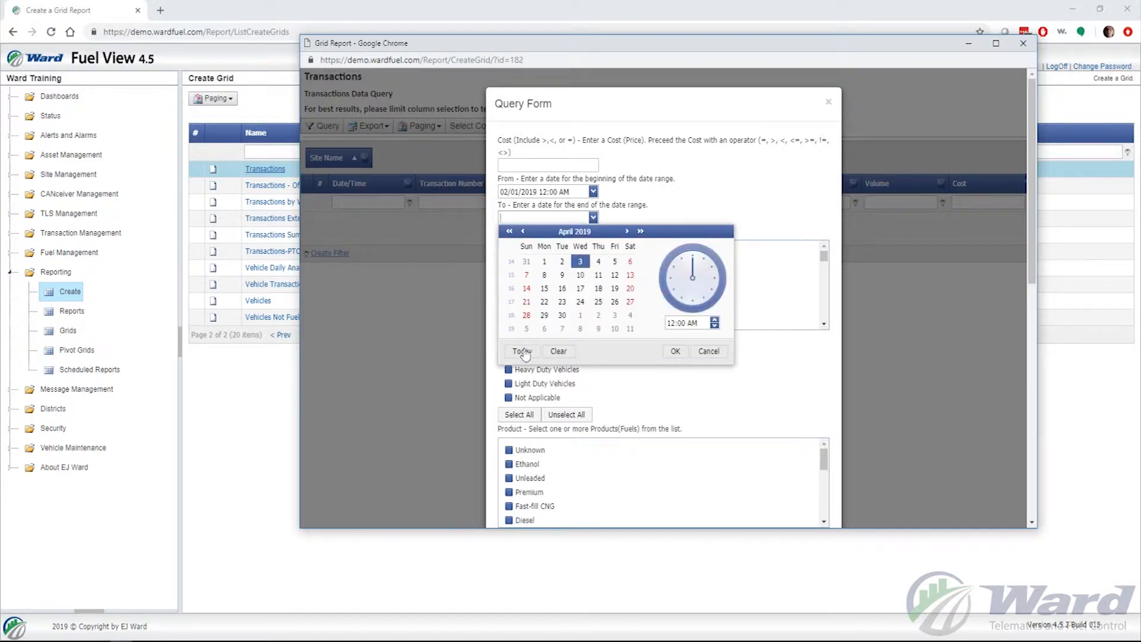
left_click(675, 351)
scroll(965, 361, "down", 6)
scroll(965, 361, "down", 2)
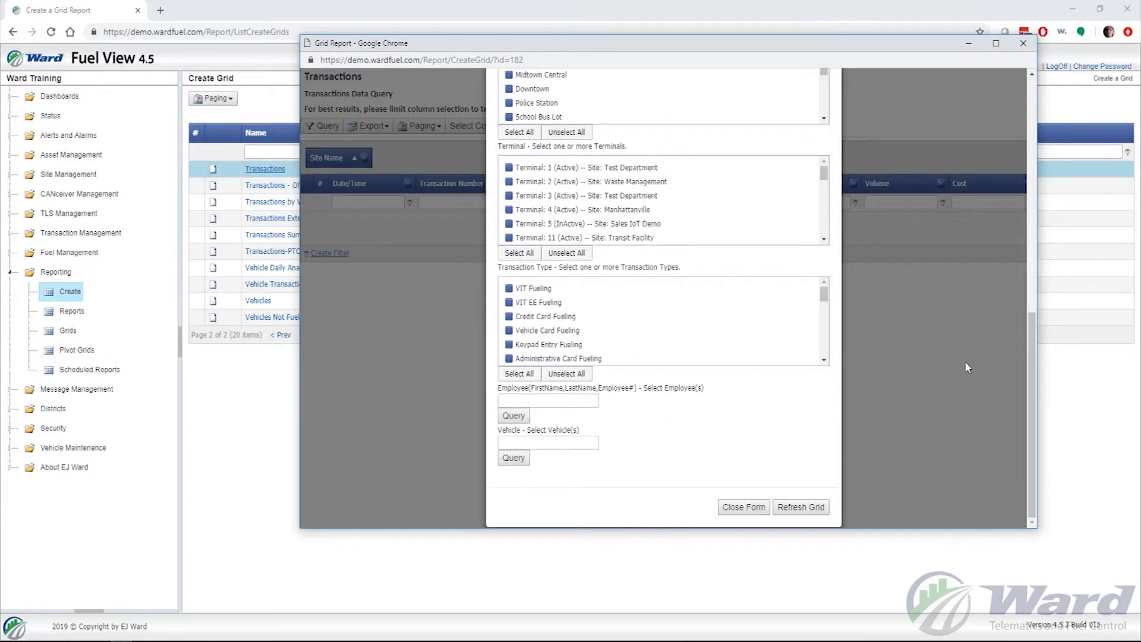
left_click(802, 507)
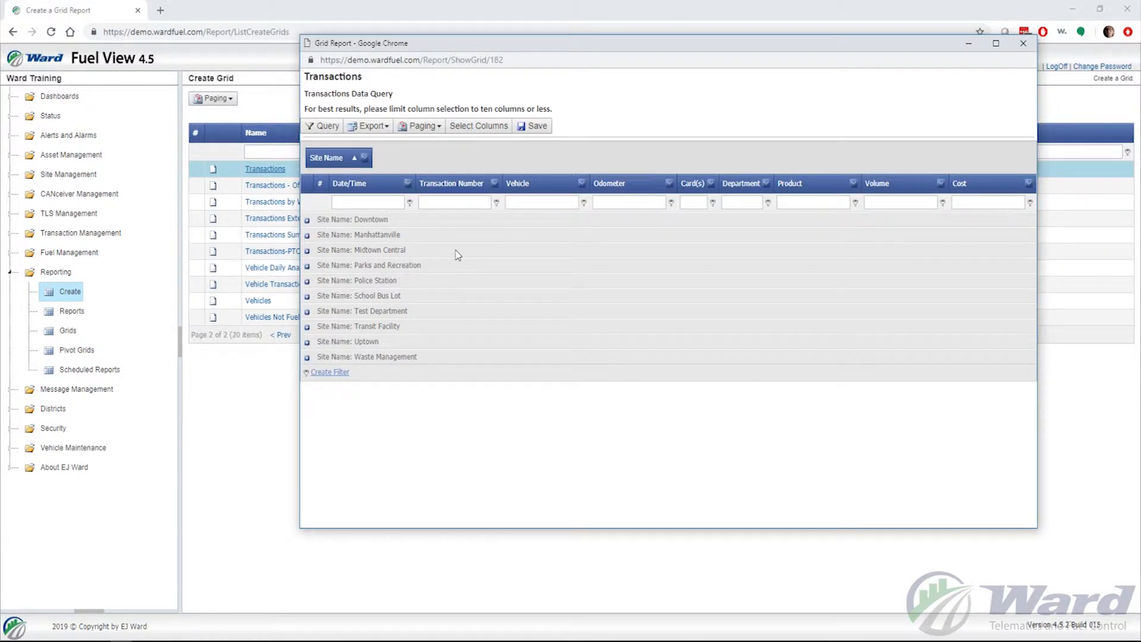
Expand the Downtown site group to examine its transactions, and collapse it again
left_click(307, 220)
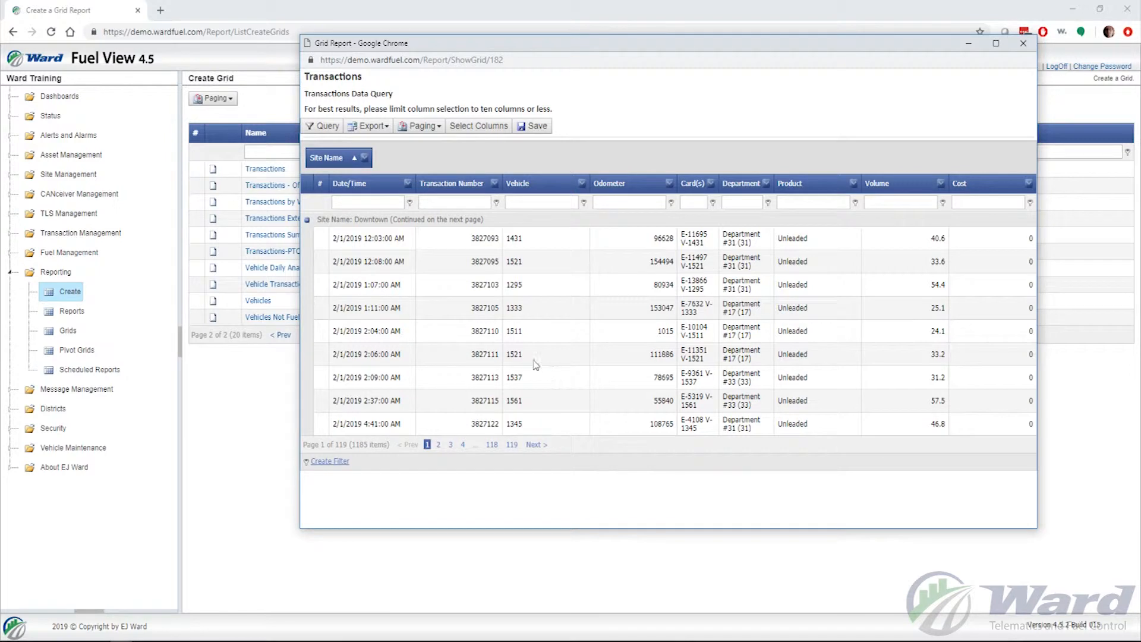
left_click(307, 221)
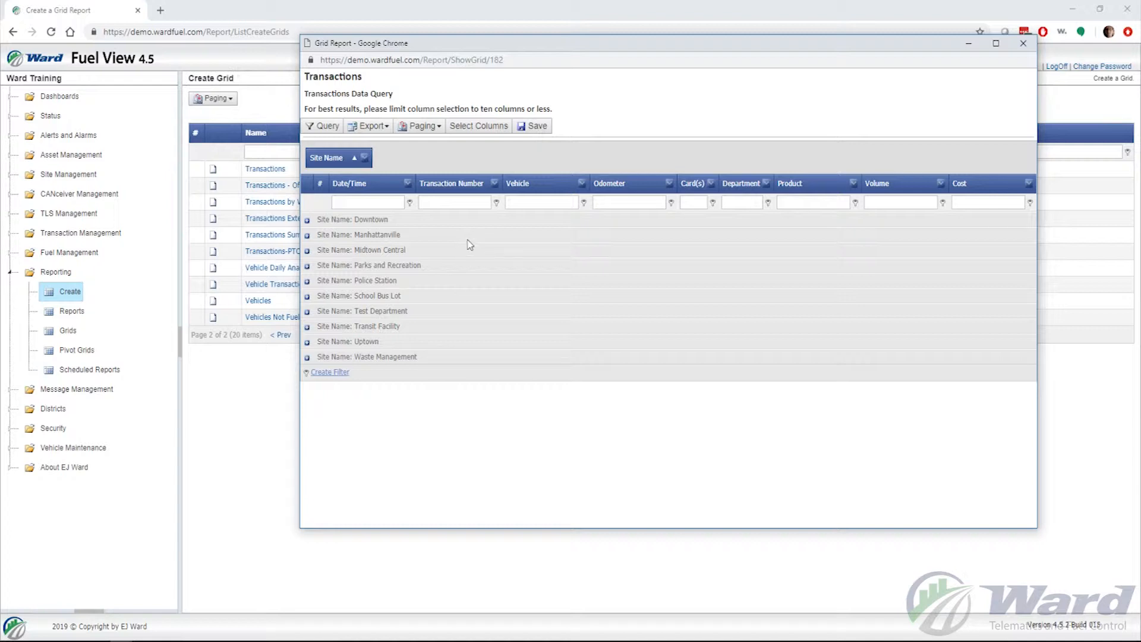
Start saving the grid and name it Transactions Training
left_click(537, 126)
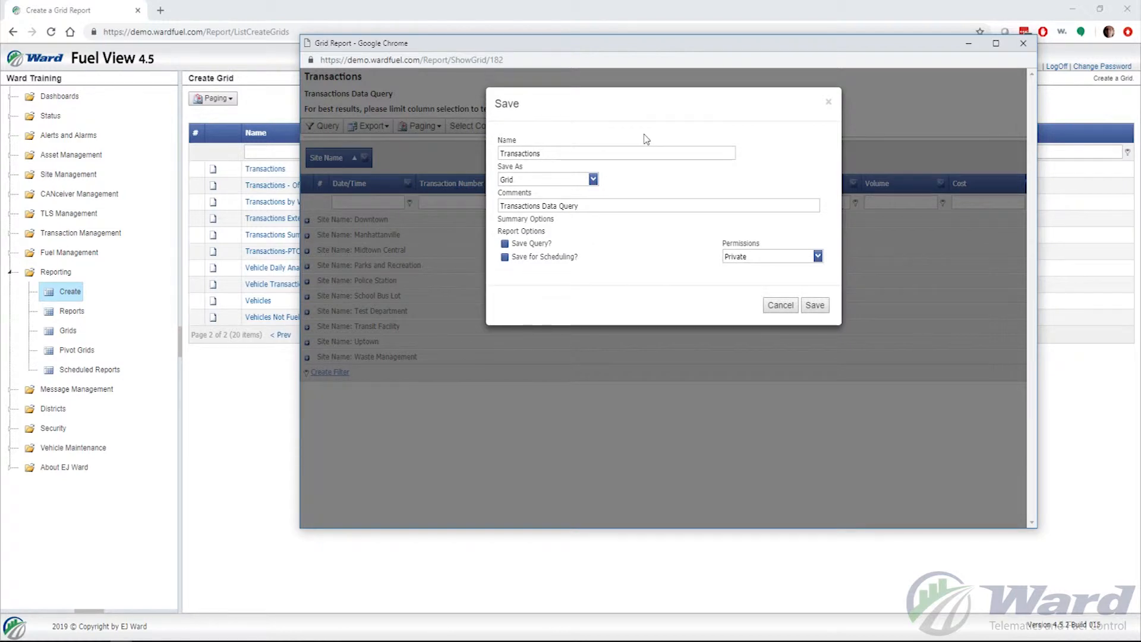
left_click(616, 155)
type("Trraini")
key("BackSpace")
key("BackSpace")
key("BackSpace")
key("BackSpace")
key("BackSpace")
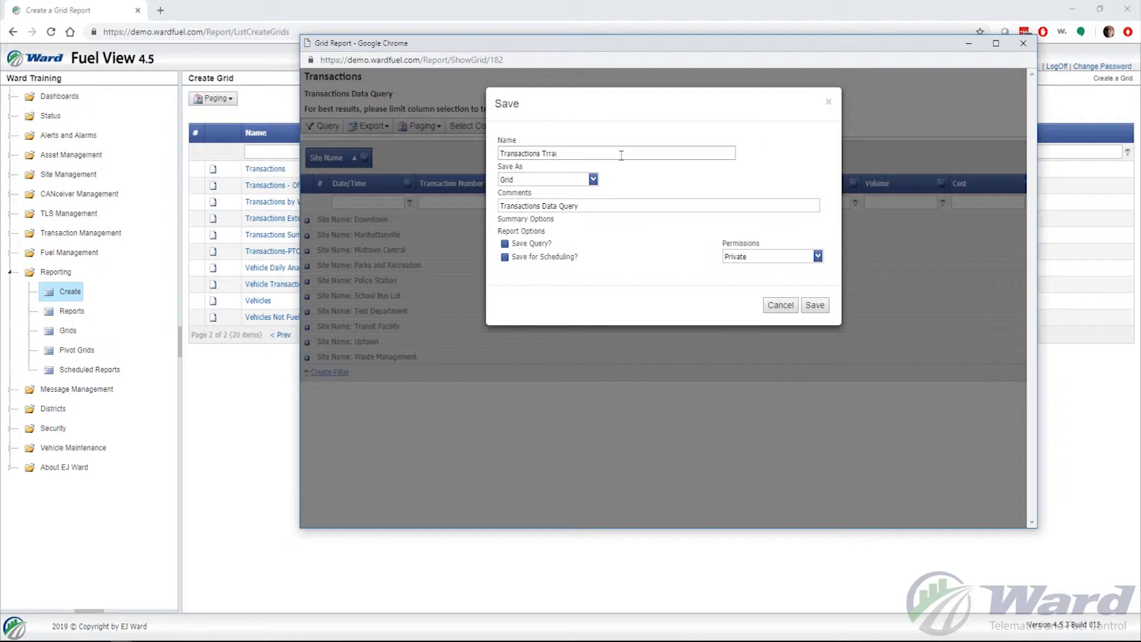
type("aining")
Set the permissions to Public and choose Report as the type to save as
left_click(593, 179)
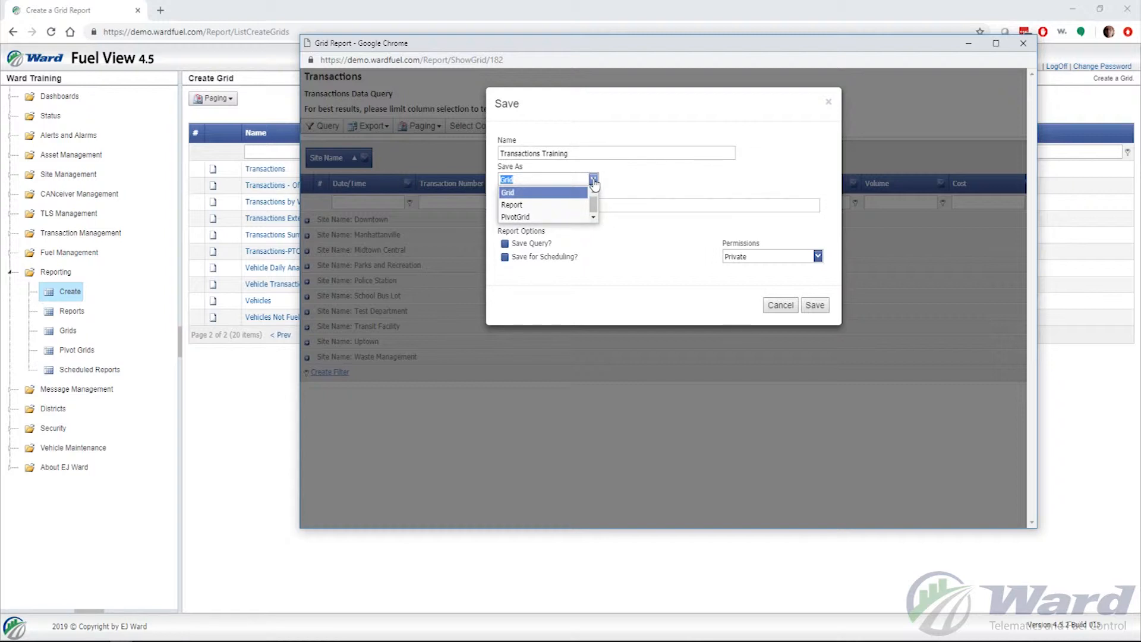
left_click(594, 180)
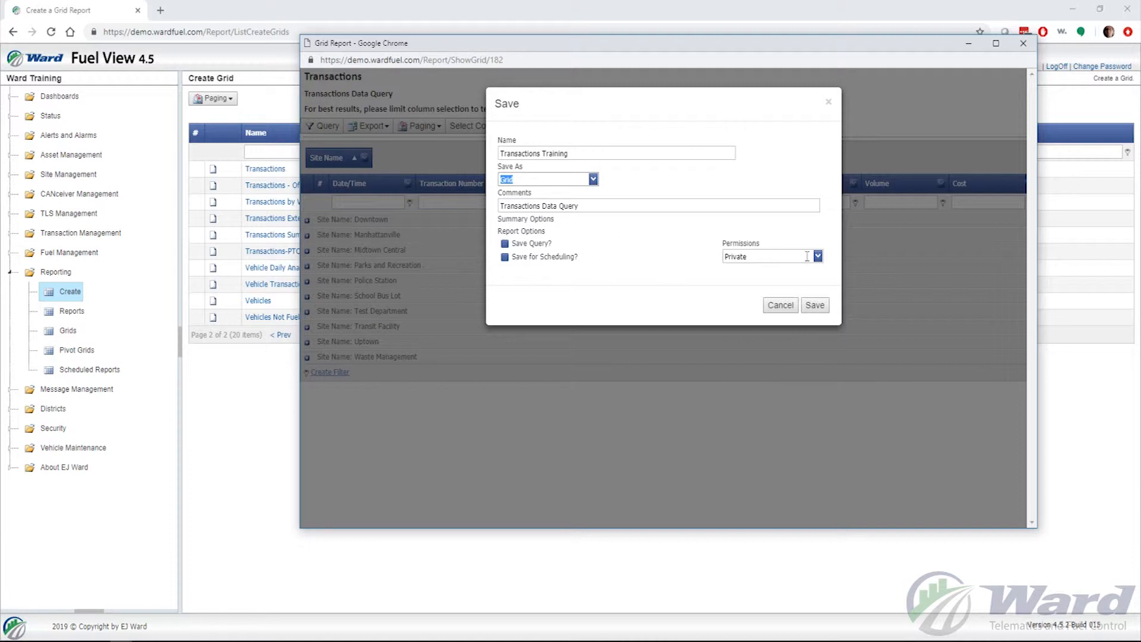
left_click(818, 256)
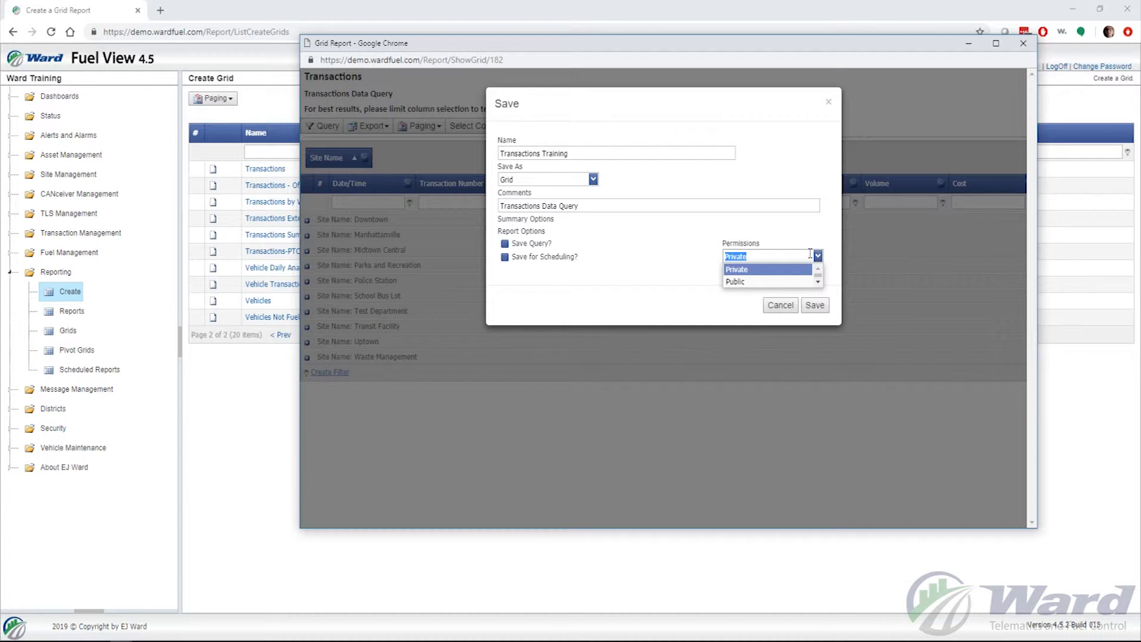
left_click(749, 282)
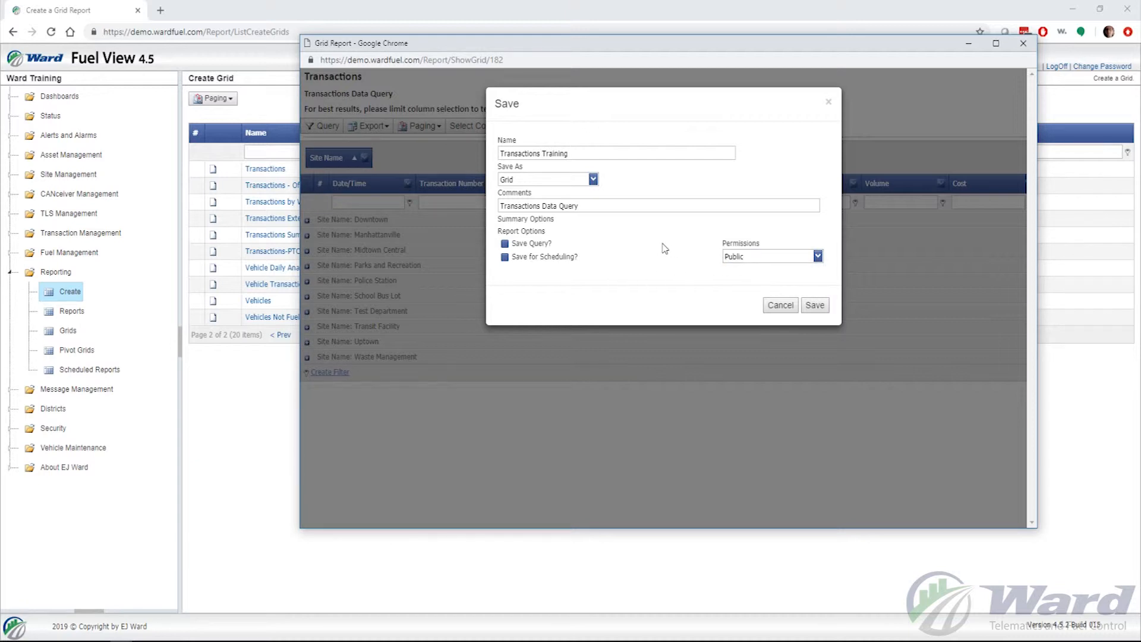
left_click(594, 179)
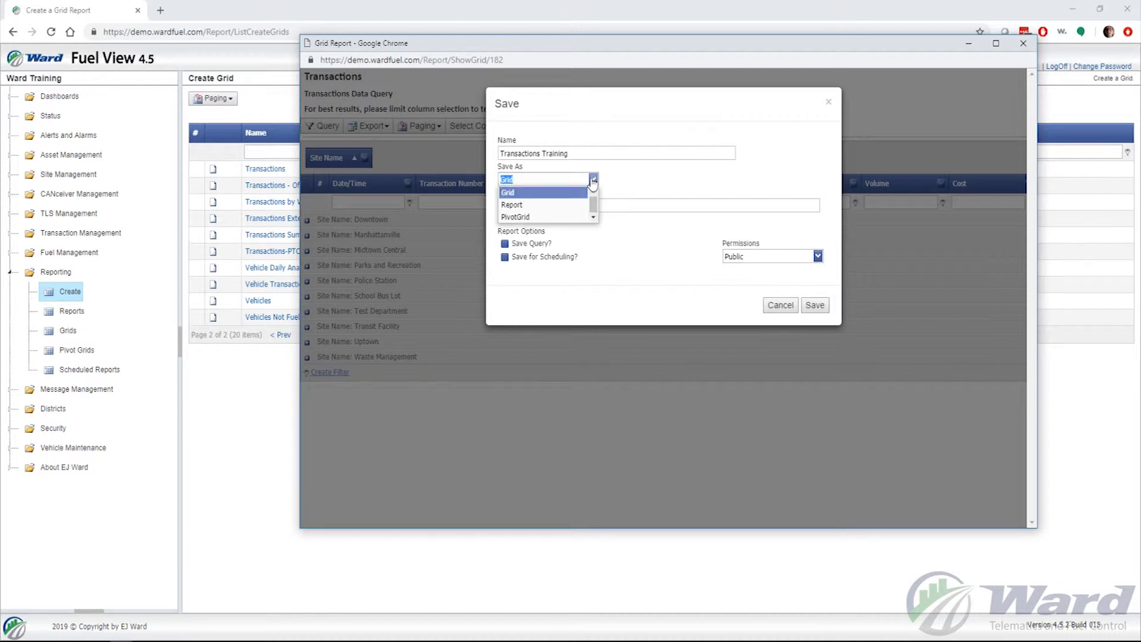
left_click(548, 205)
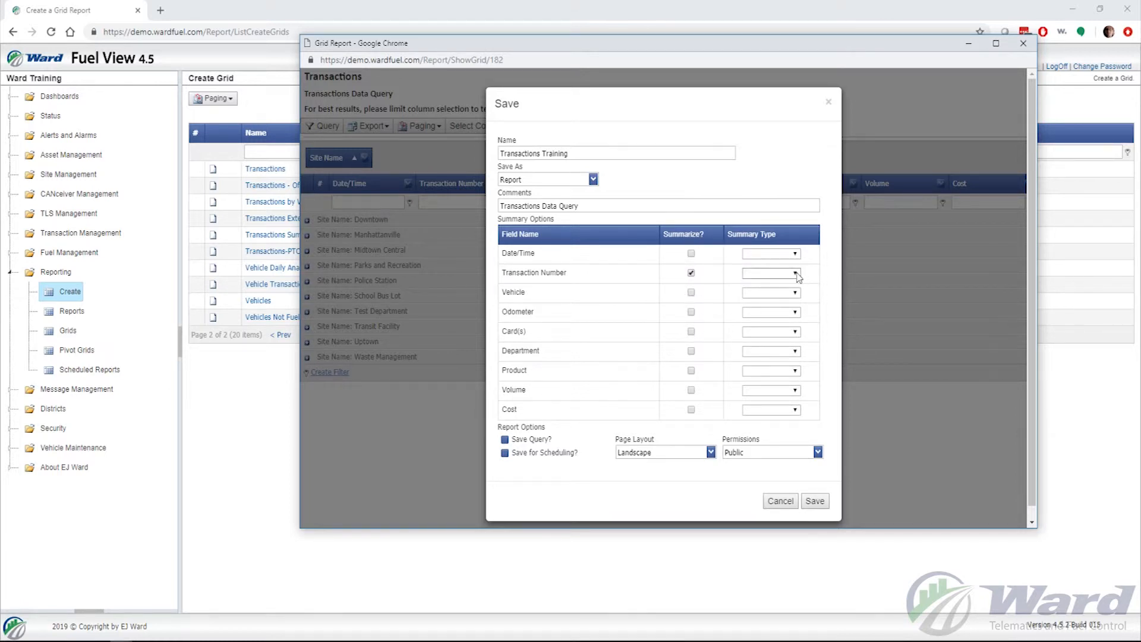
Leave Transaction Number unsummarized and summarize the Volume and Cost fields with the Sum type
left_click(796, 275)
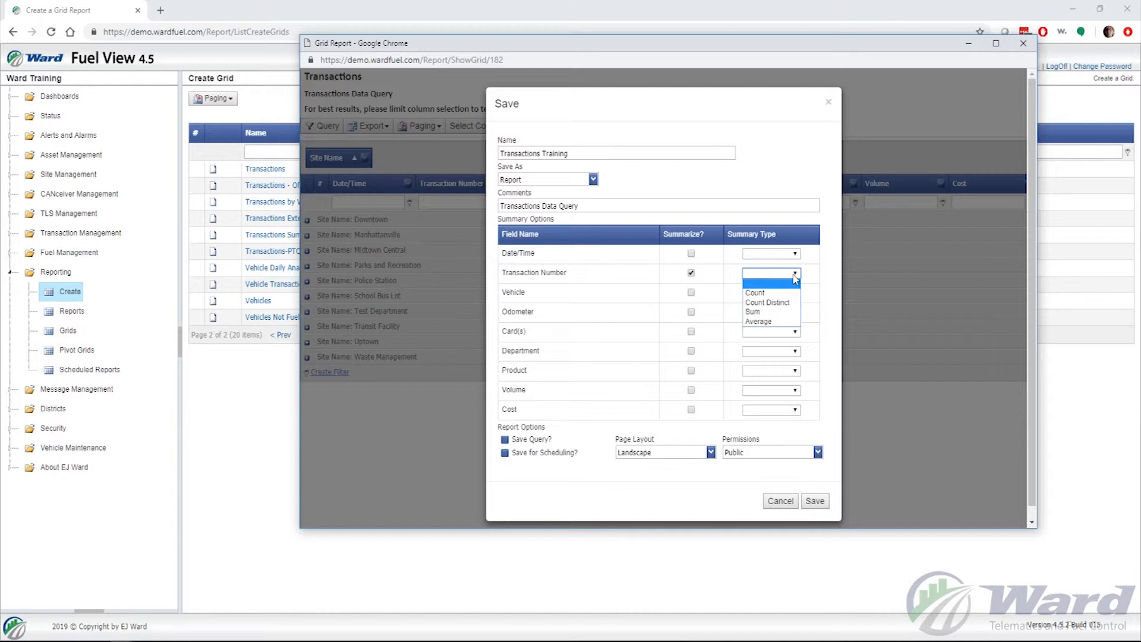
left_click(690, 273)
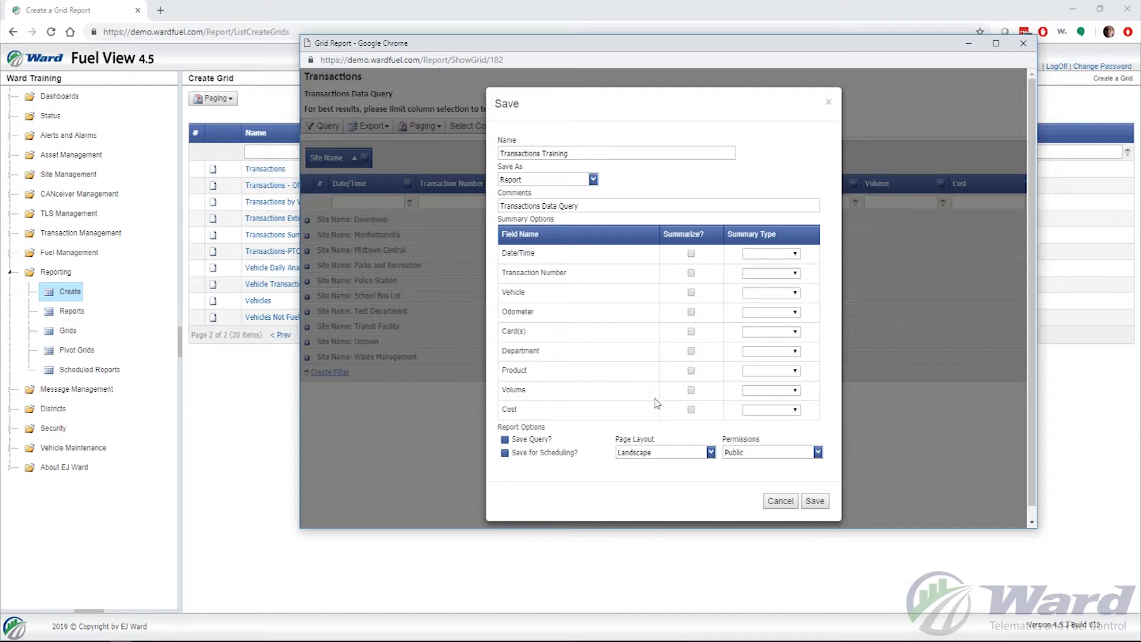
left_click(691, 409)
left_click(691, 390)
left_click(787, 390)
left_click(753, 428)
left_click(790, 411)
left_click(763, 450)
Enable saving for scheduling and keep the page layout as Landscape
left_click(506, 455)
left_click(710, 453)
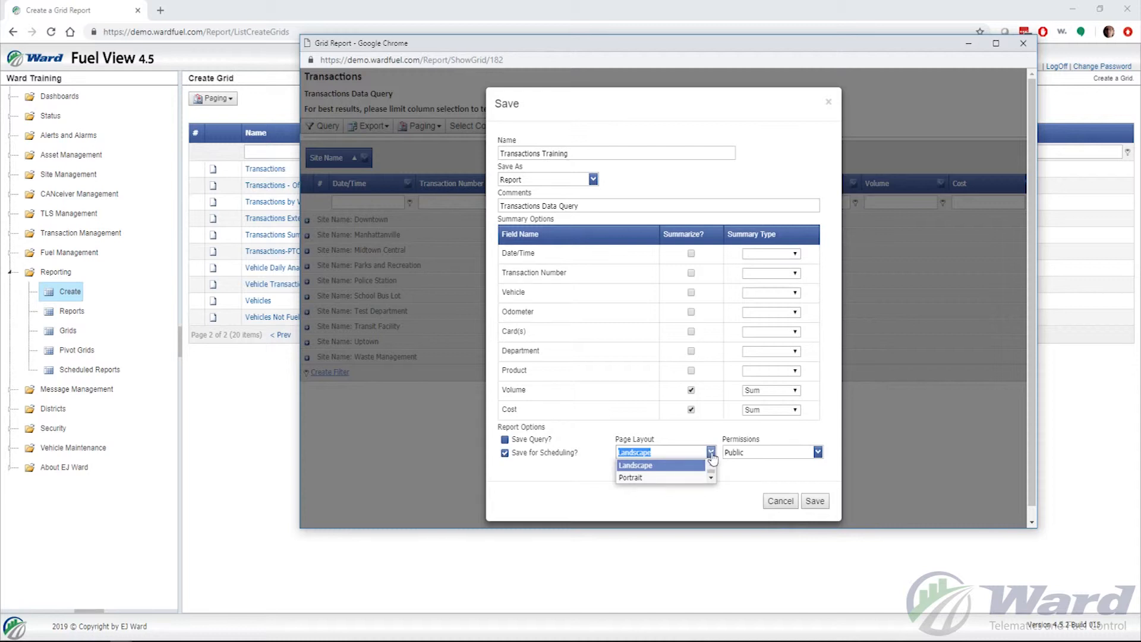
left_click(710, 453)
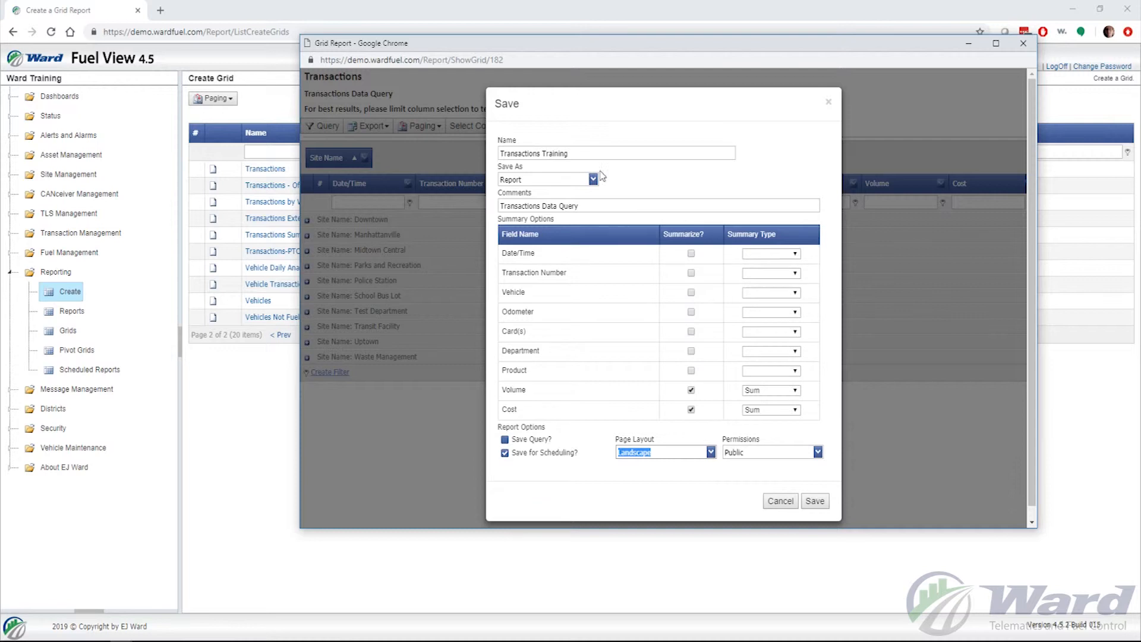
left_click(593, 180)
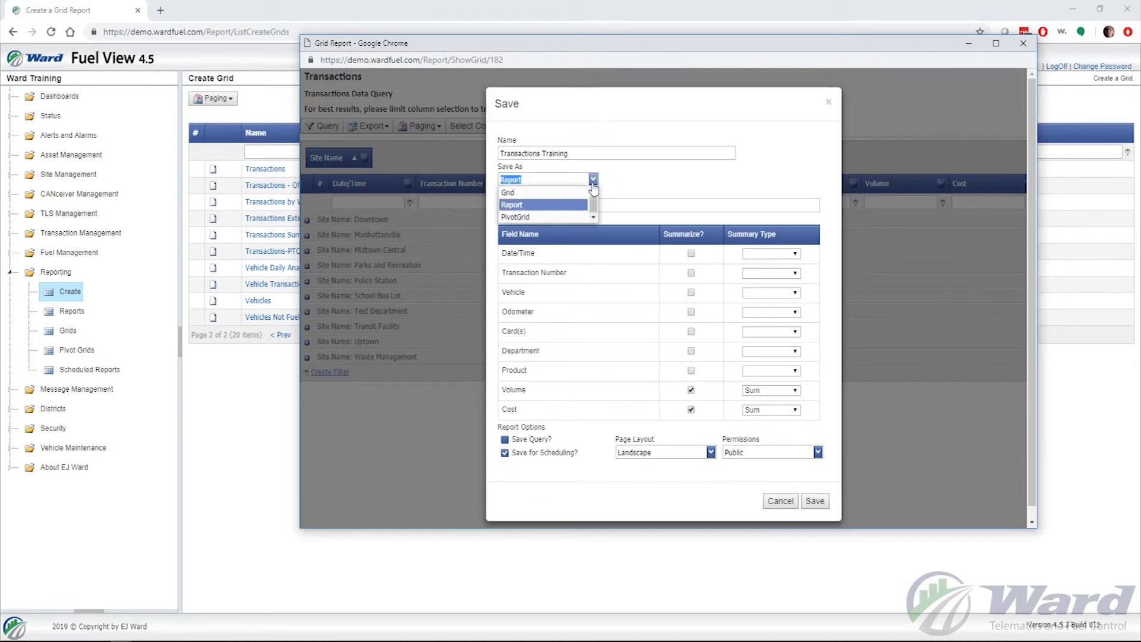
left_click(551, 218)
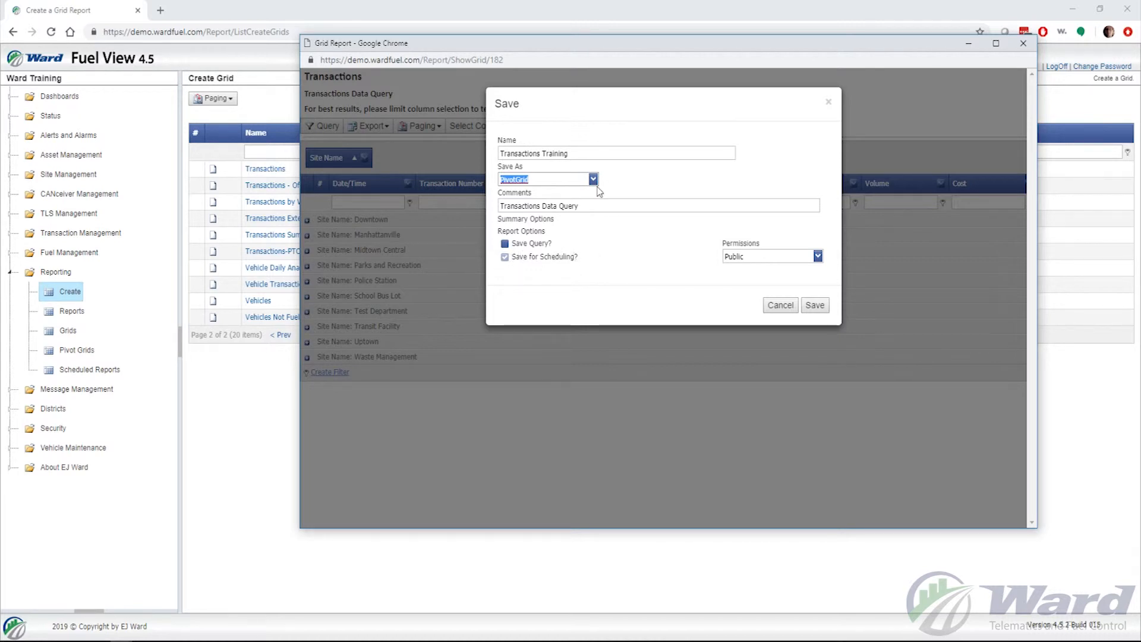
left_click(593, 179)
left_click(576, 205)
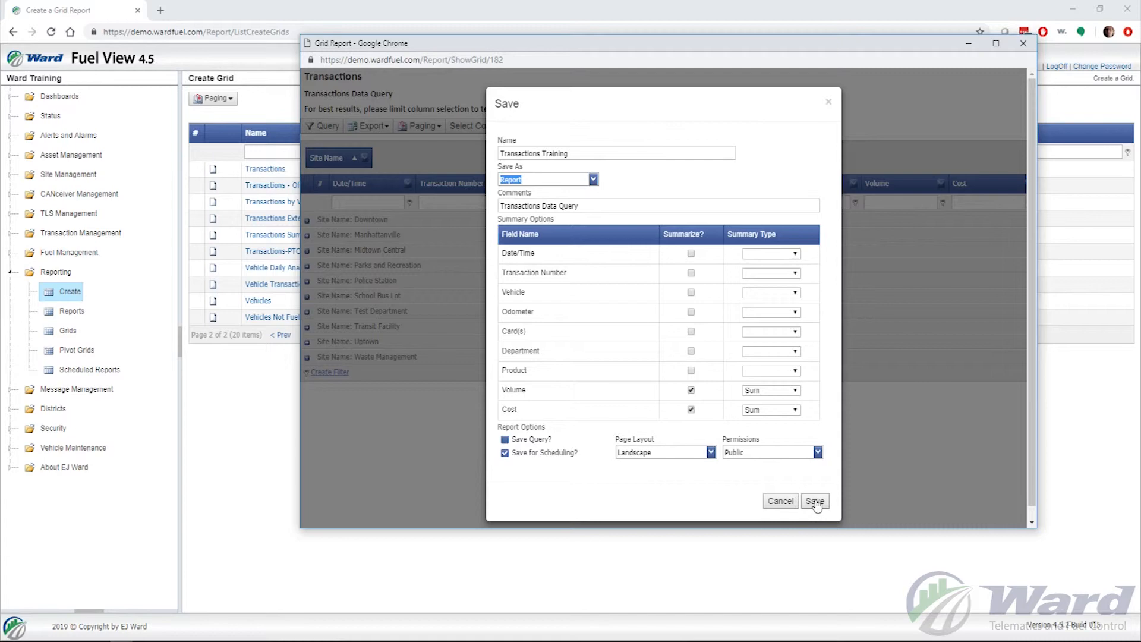
Save the report and set its query's From date to 02/01/2019 12:00 AM
left_click(815, 501)
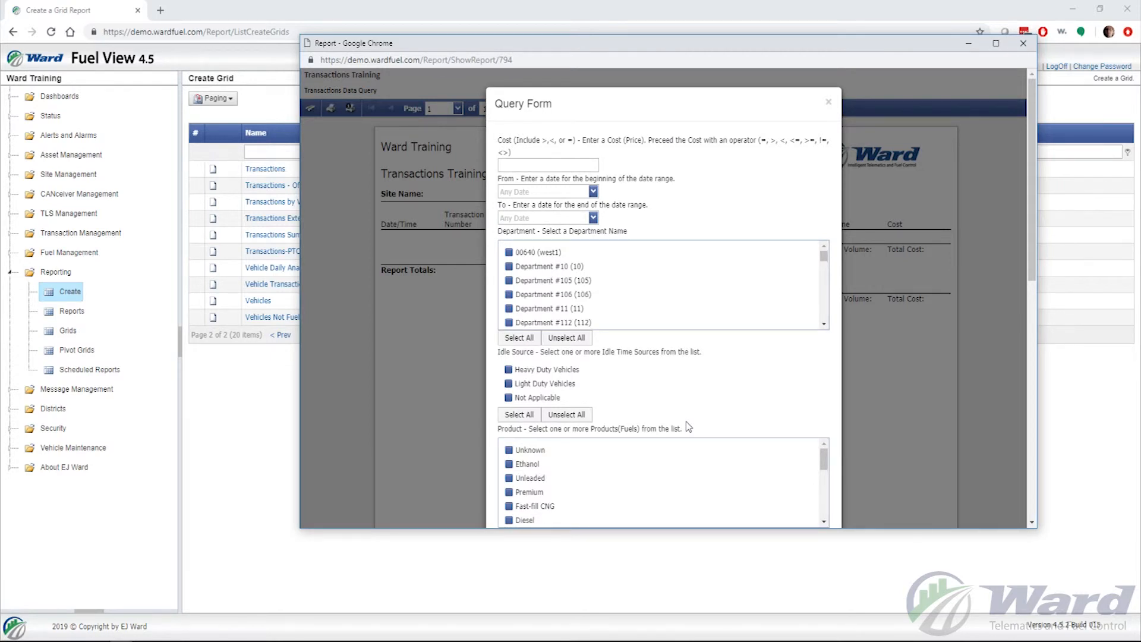
left_click(593, 191)
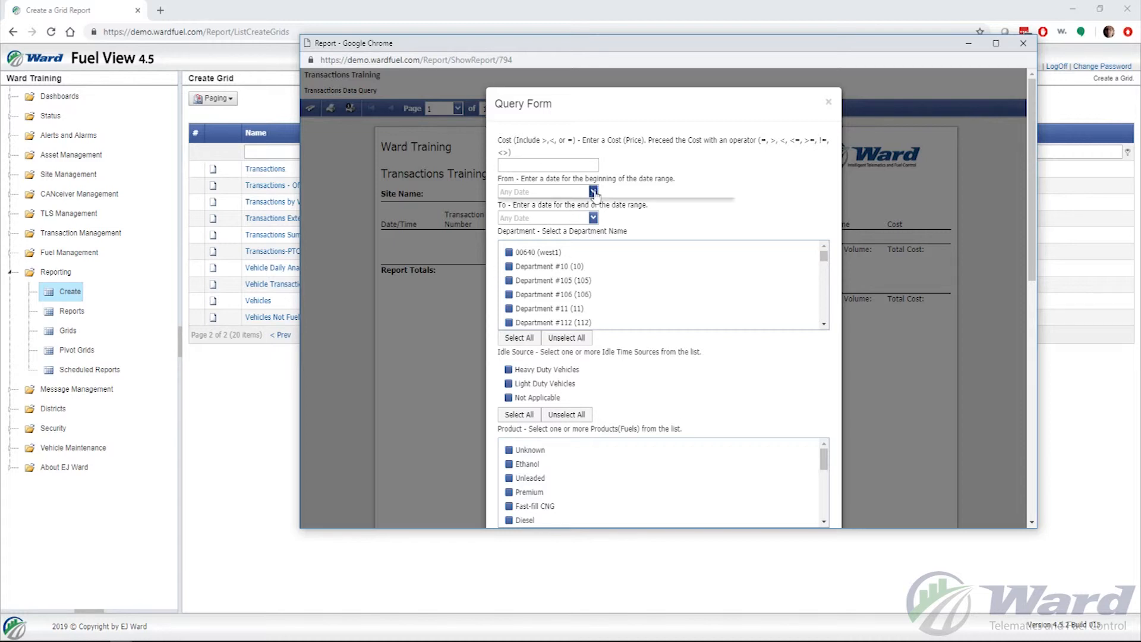
left_click(523, 204)
left_click(522, 204)
left_click(614, 235)
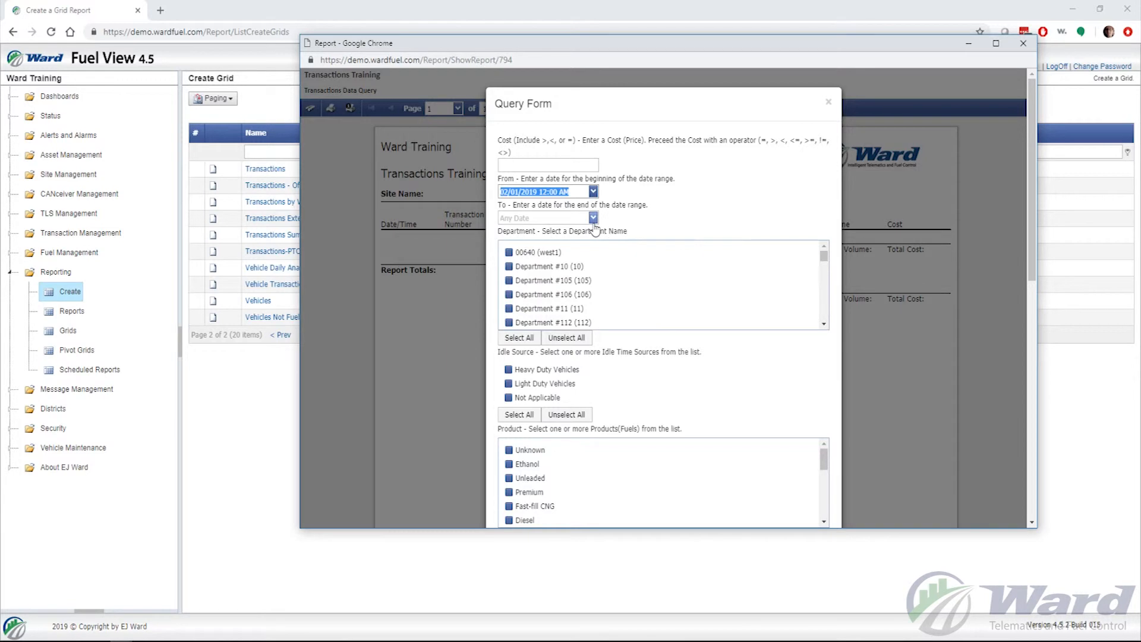
Set the report query's To date to 04/03/2019 and refresh the report
left_click(593, 218)
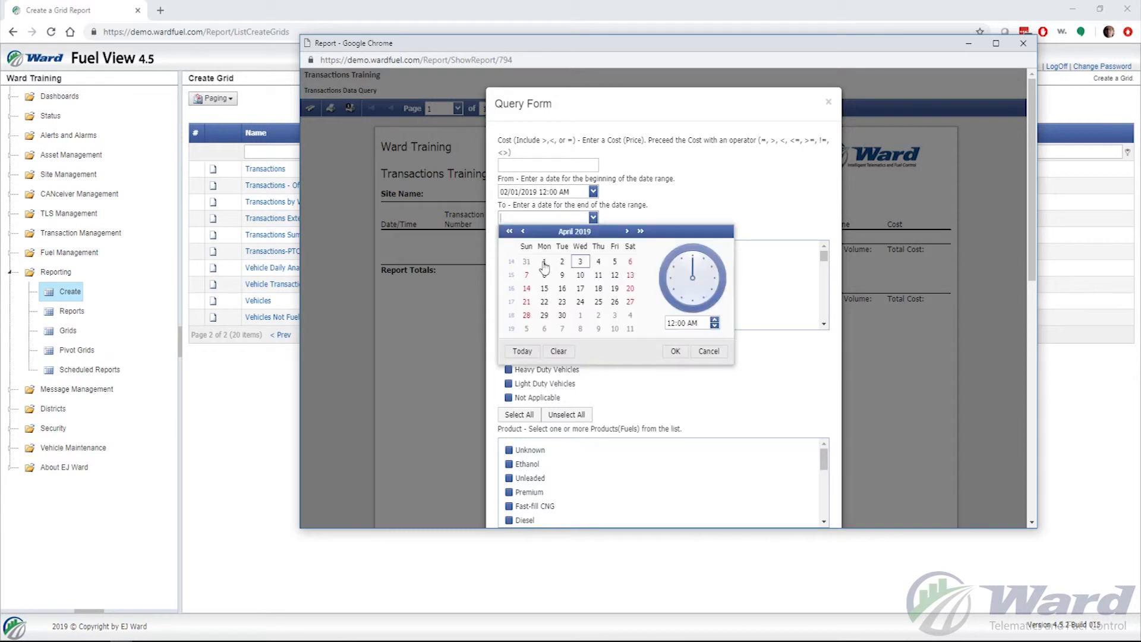
left_click(674, 353)
scroll(880, 368, "down", 10)
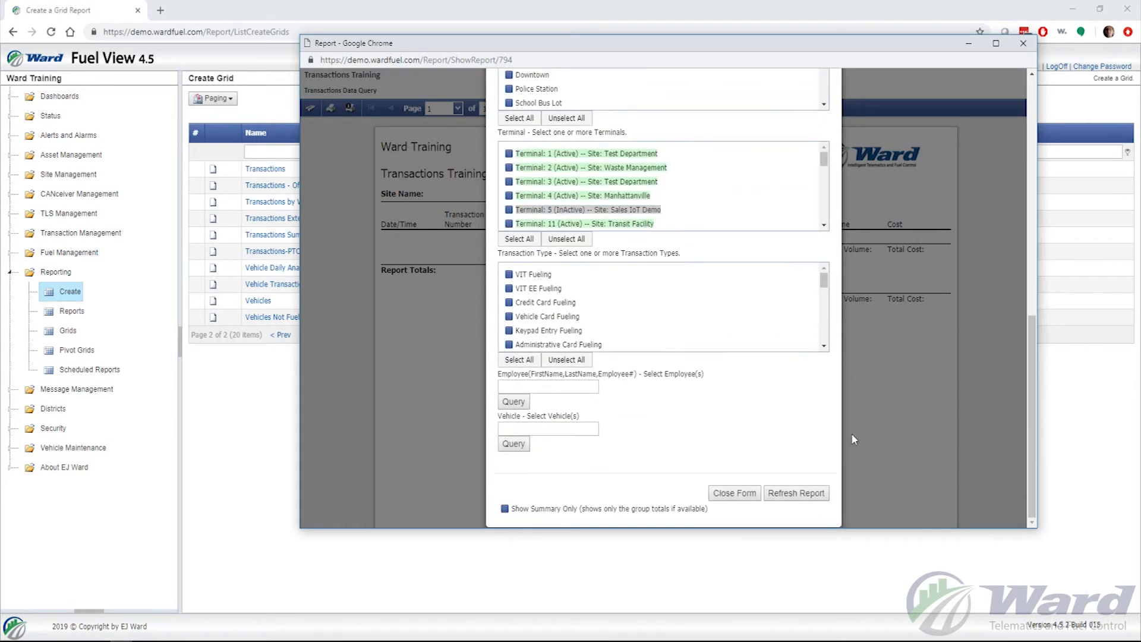
left_click(816, 496)
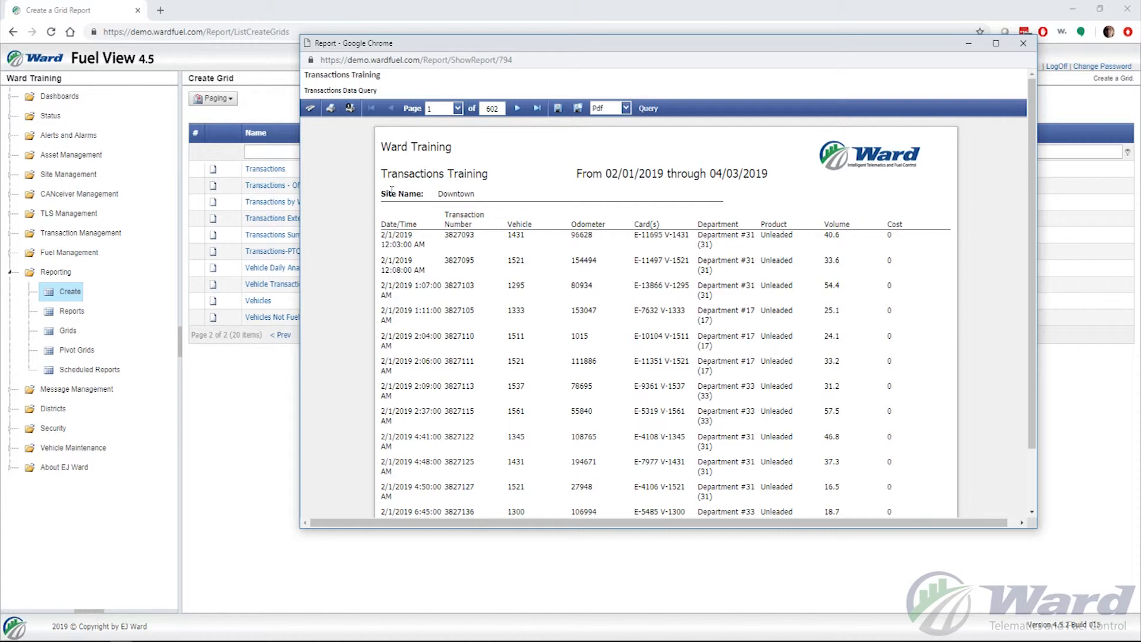
Page through the generated report to its last page and examine the site grouping and report totals
mouse_move(380, 195)
left_mouse_down()
mouse_move(421, 195)
mouse_move(386, 195)
left_mouse_up()
left_click(498, 195)
scroll(535, 202, "down", 2)
scroll(535, 202, "up", 2)
left_click(518, 110)
left_click(519, 110)
left_click(519, 110)
left_click(538, 110)
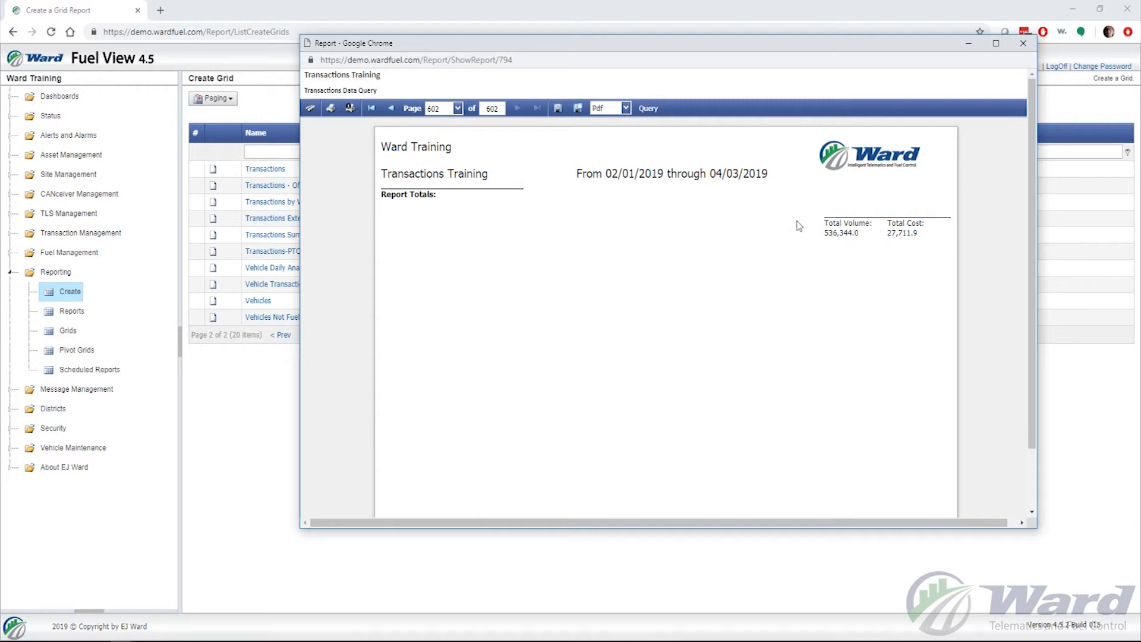
left_click_drag(829, 233, 938, 237)
Go back one page and examine the Waste Management site summary with its volume and cost totals
left_click(390, 108)
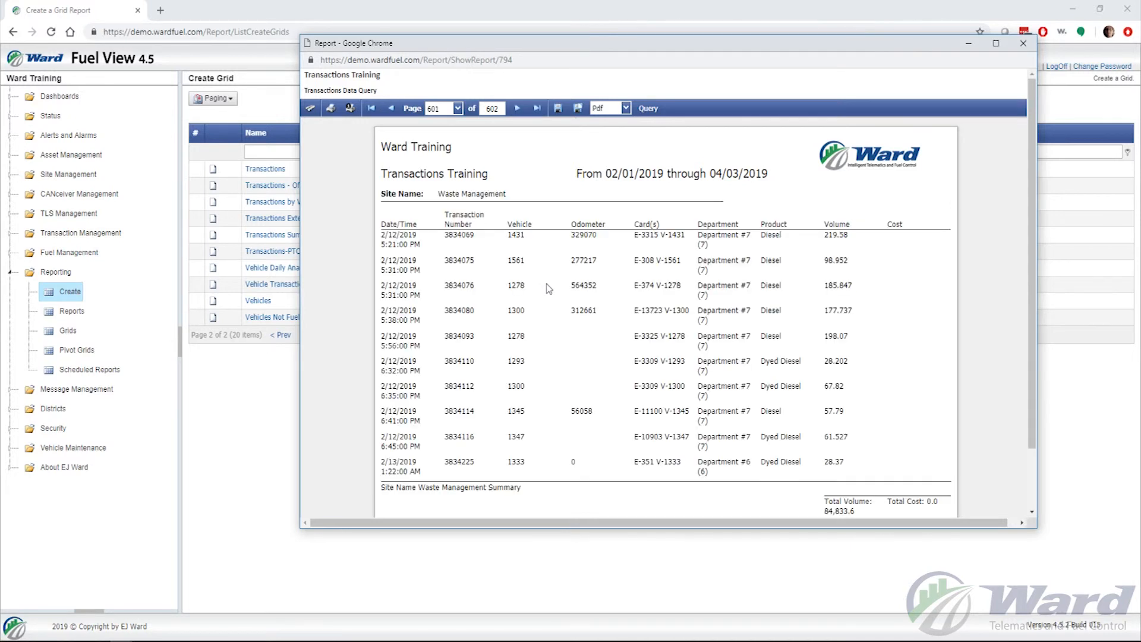
scroll(548, 289, "down", 1)
left_click_drag(540, 418, 378, 418)
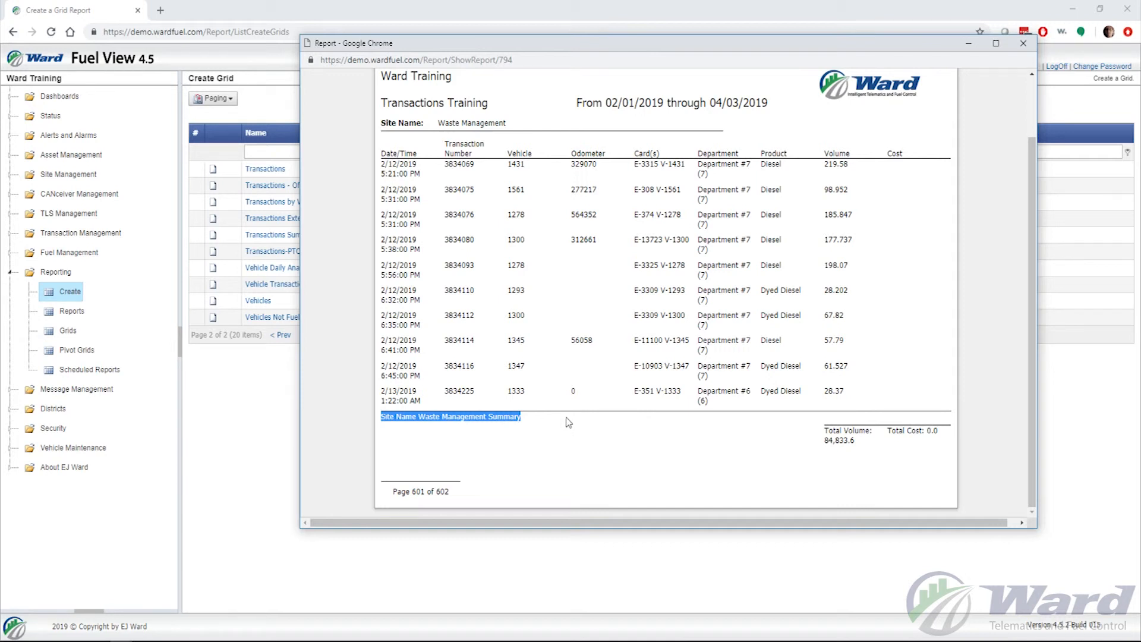
scroll(561, 416, "up", 2)
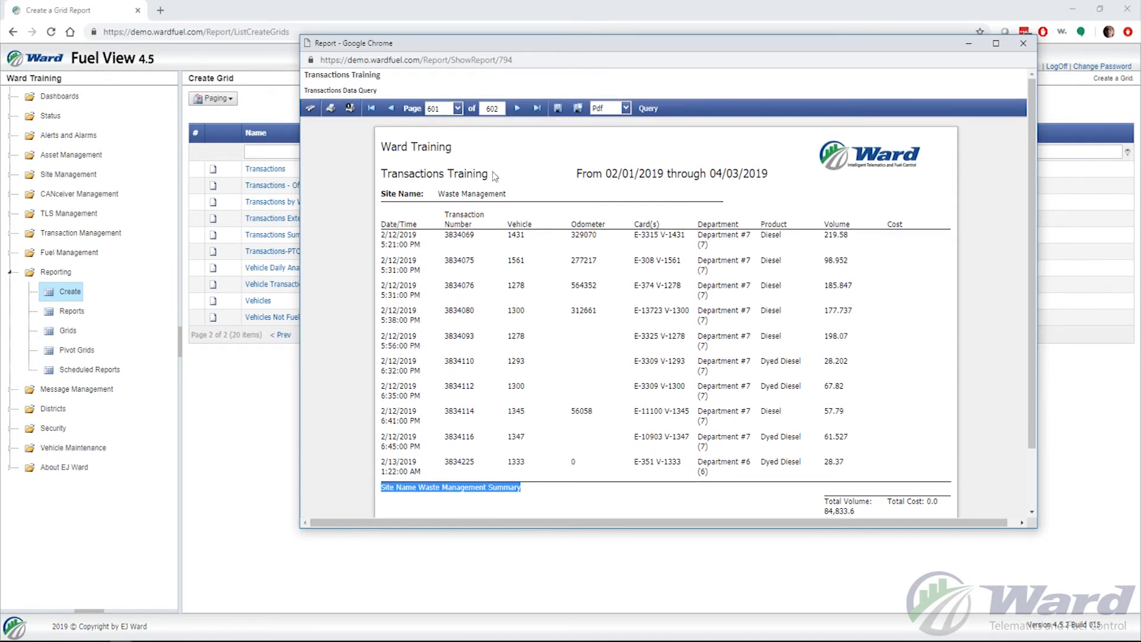
Reopen the report's query form, enable Show Summary Only and refresh the report
left_click(648, 108)
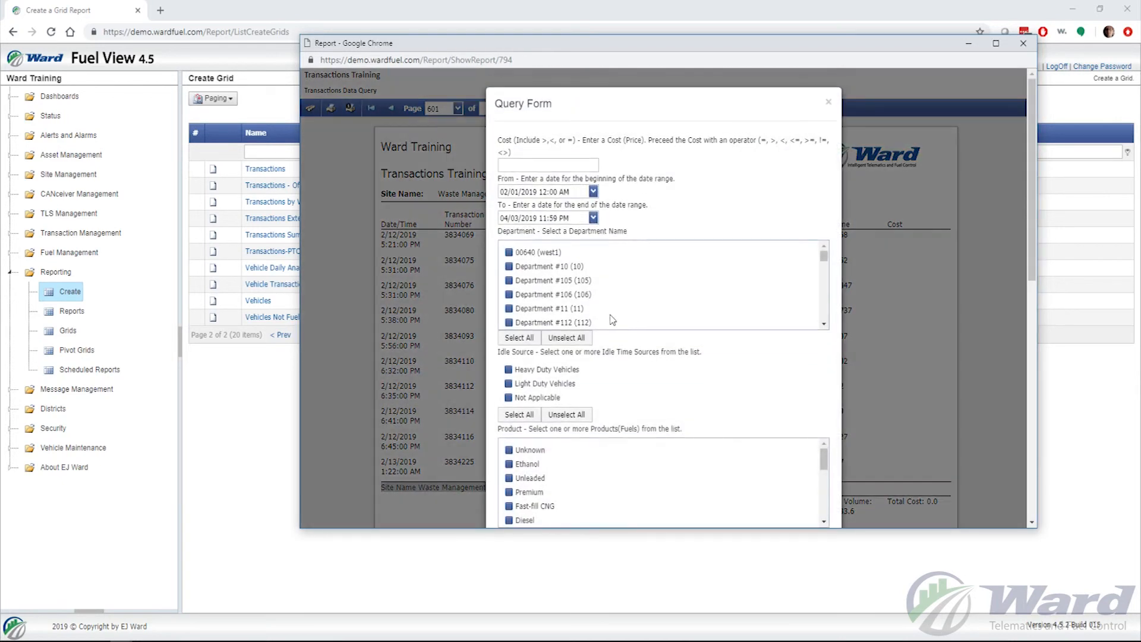
scroll(826, 380, "down", 2)
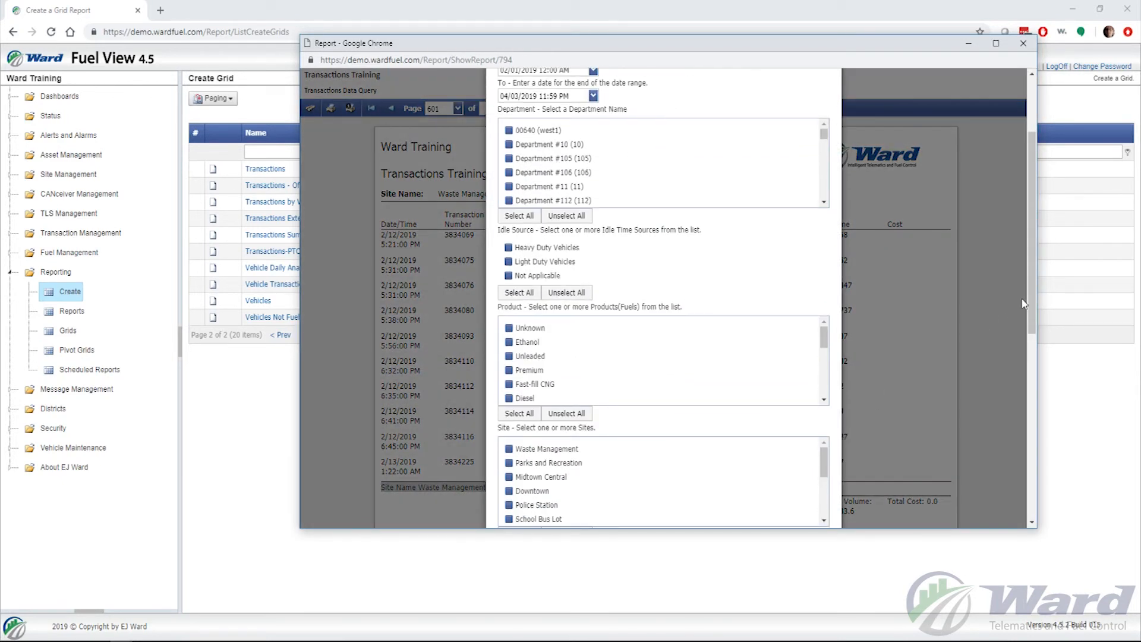
scroll(773, 440, "down", 7)
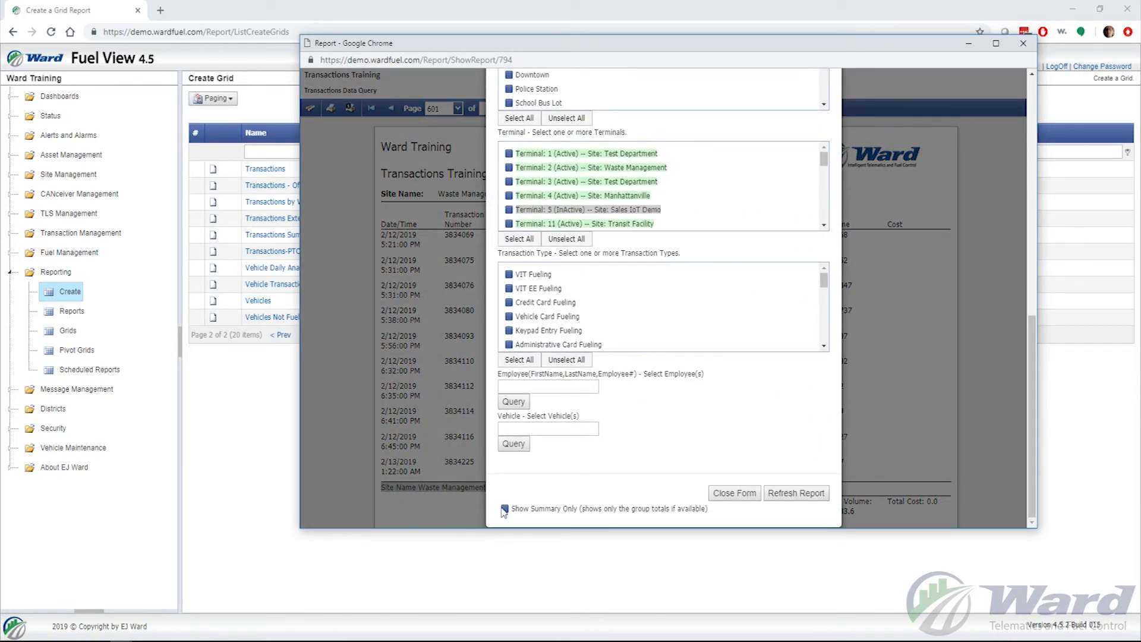
left_click(795, 493)
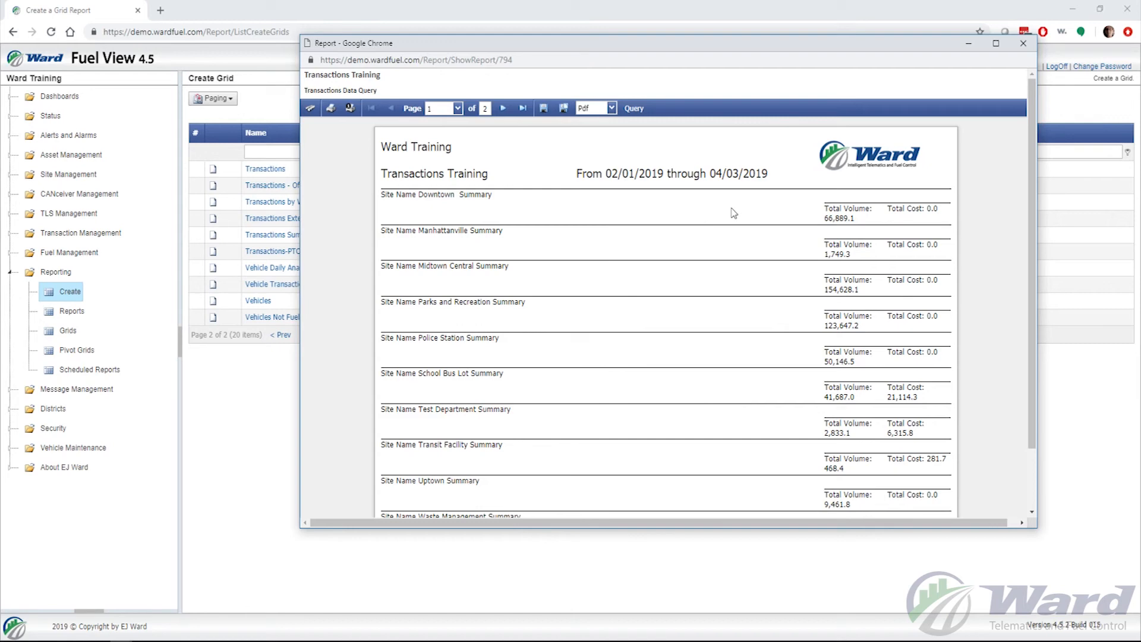
Examine the summary totals of each site and close the report window
scroll(708, 343, "down", 2)
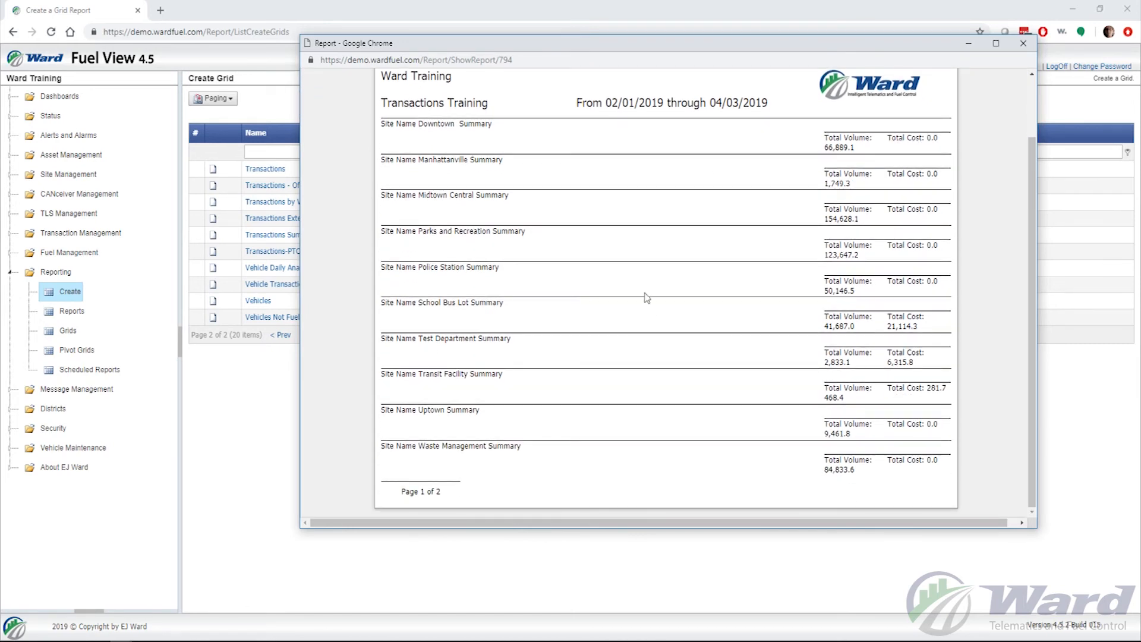
scroll(672, 318, "up", 2)
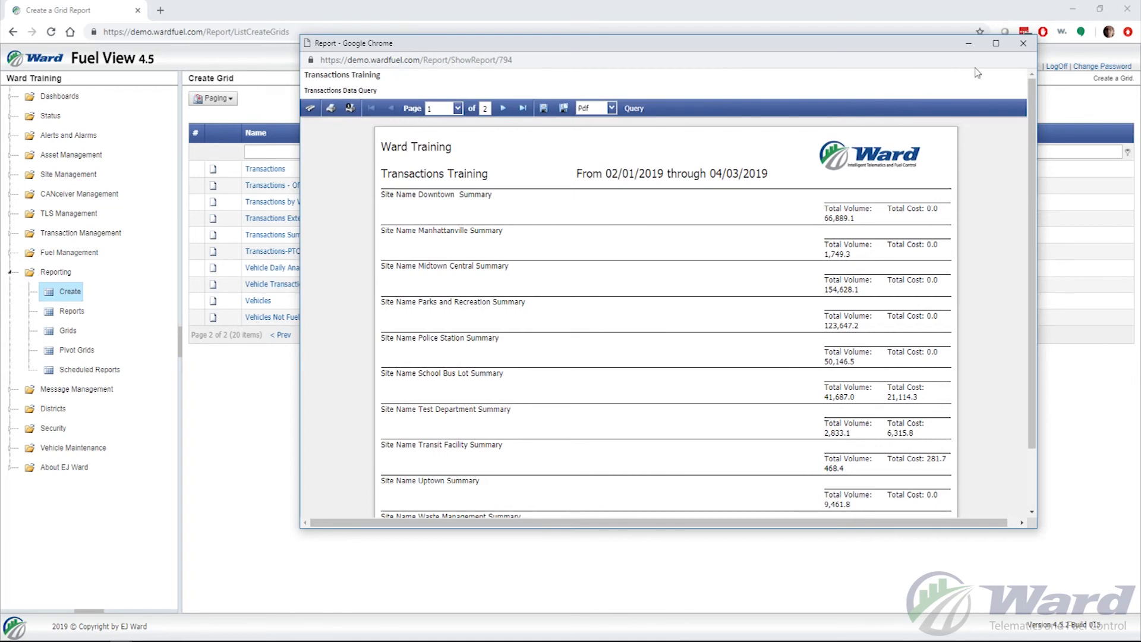
left_click(1023, 43)
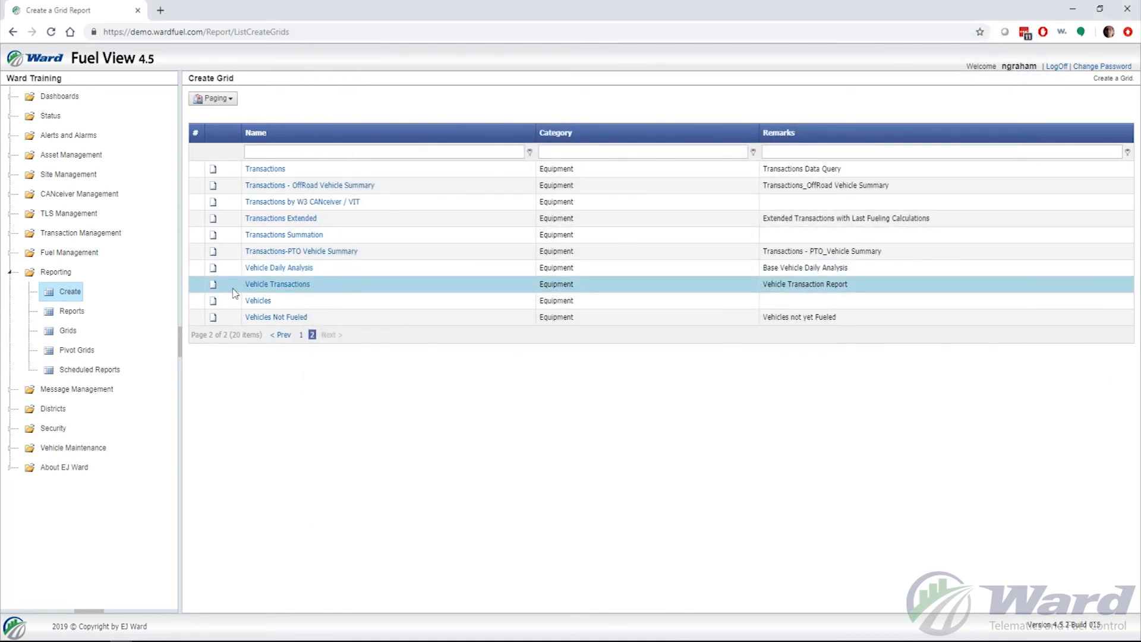
Filter the saved reports list by the name "transactions training", open Transactions Training and move its window toward the middle of the display
left_click(69, 316)
left_click(329, 151)
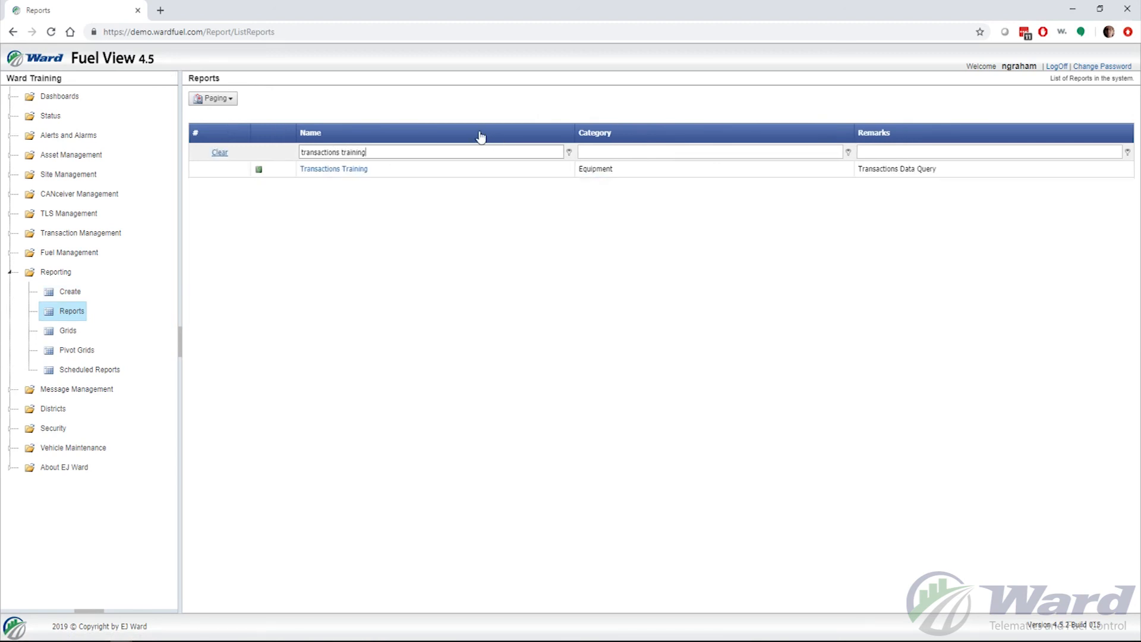
left_click(345, 170)
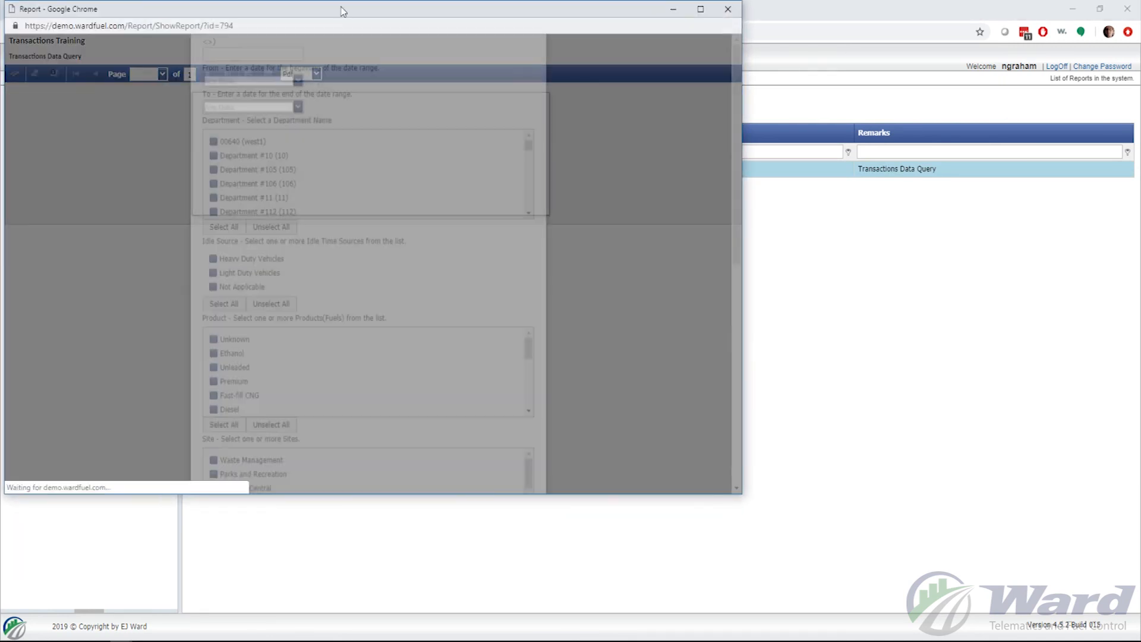
left_click_drag(343, 11, 585, 49)
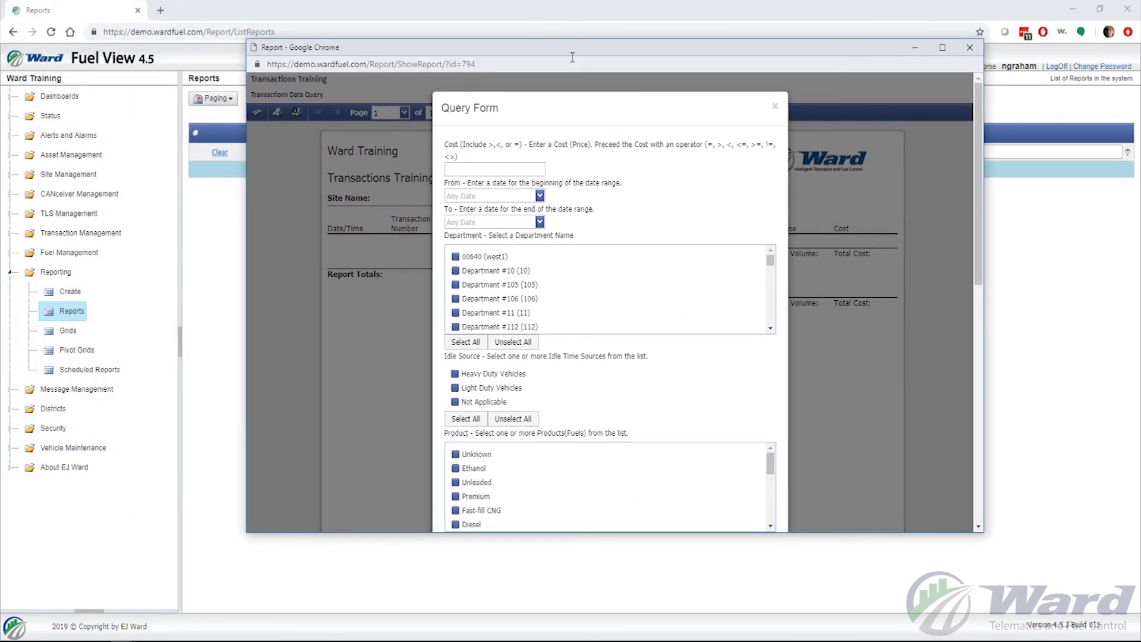